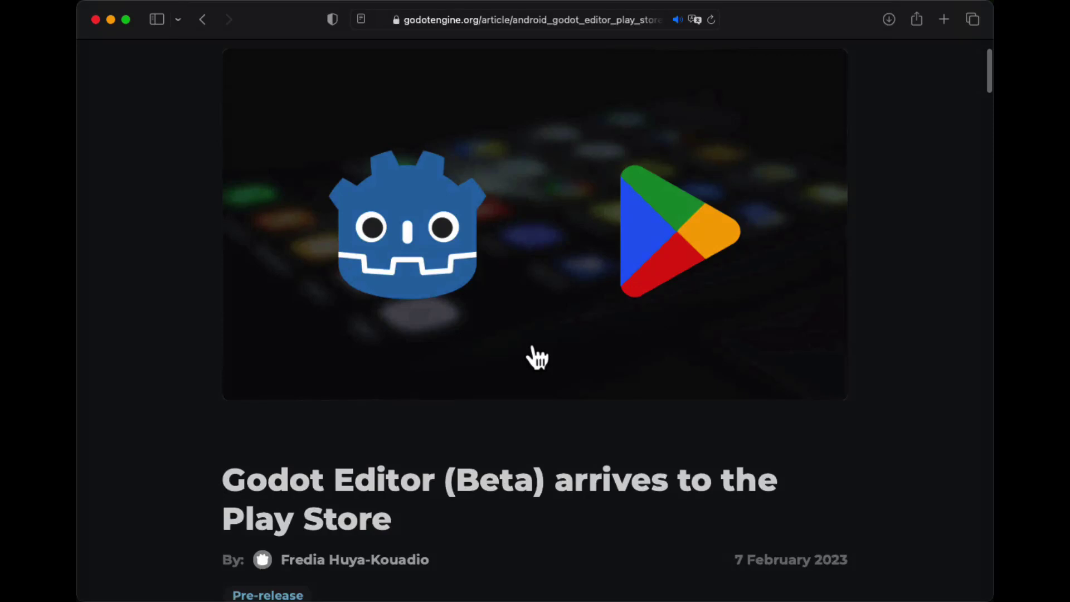
Read the Godot Editor Play Store beta article, highlighting the note about applying the same approach to other platforms like iOS.
{"action": "scroll", "coordinate": [533, 354], "scroll_direction": "down", "scroll_amount": 20}
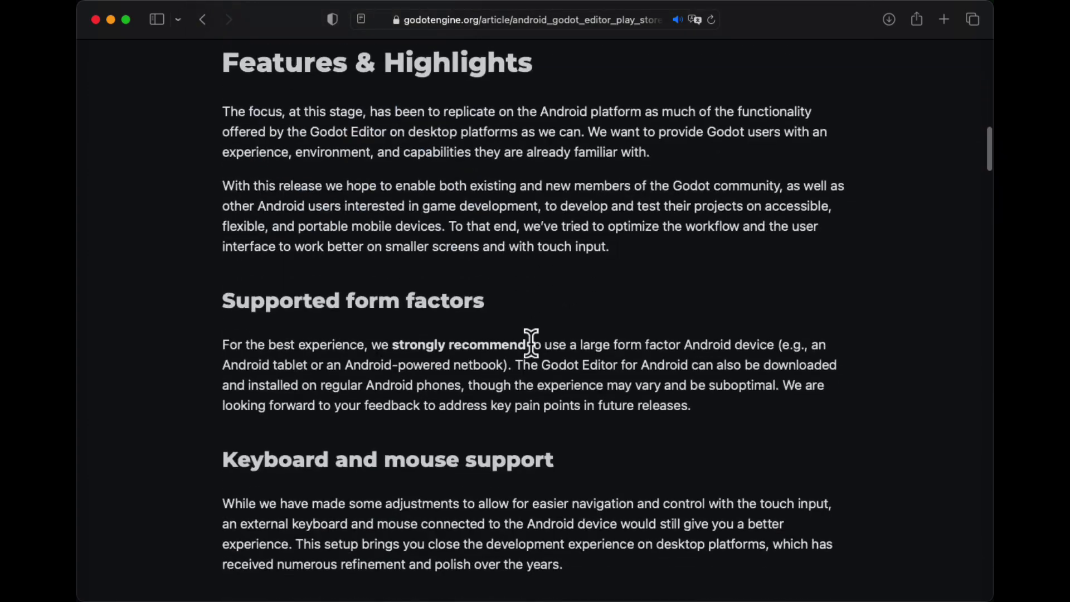
{"action": "scroll", "coordinate": [531, 341], "scroll_direction": "down", "scroll_amount": 20}
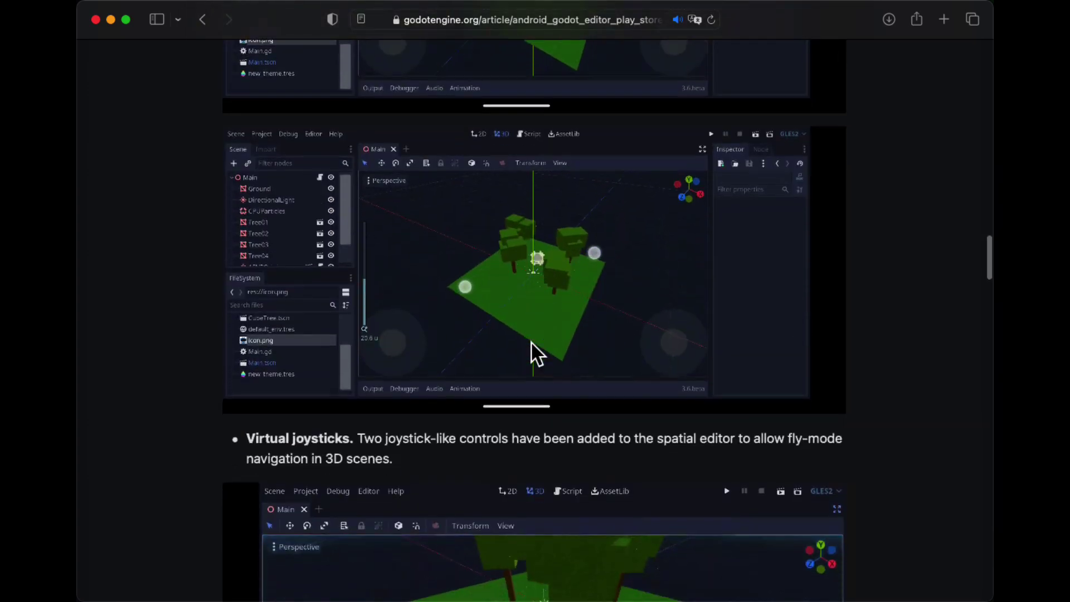
{"action": "scroll", "coordinate": [531, 341], "scroll_direction": "down", "scroll_amount": 20}
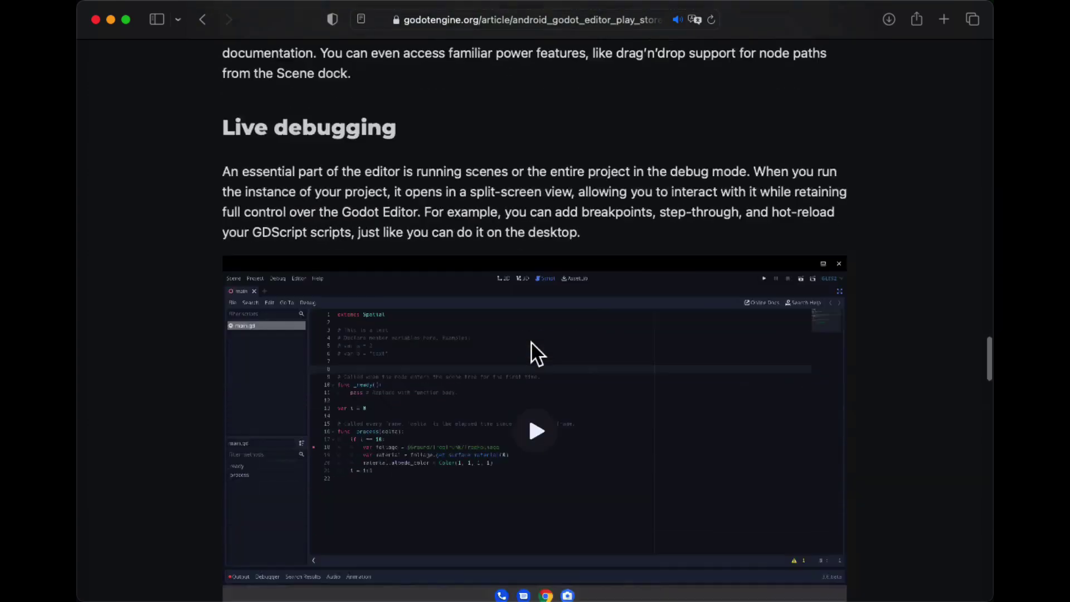
{"action": "scroll", "coordinate": [532, 343], "scroll_direction": "down", "scroll_amount": 20}
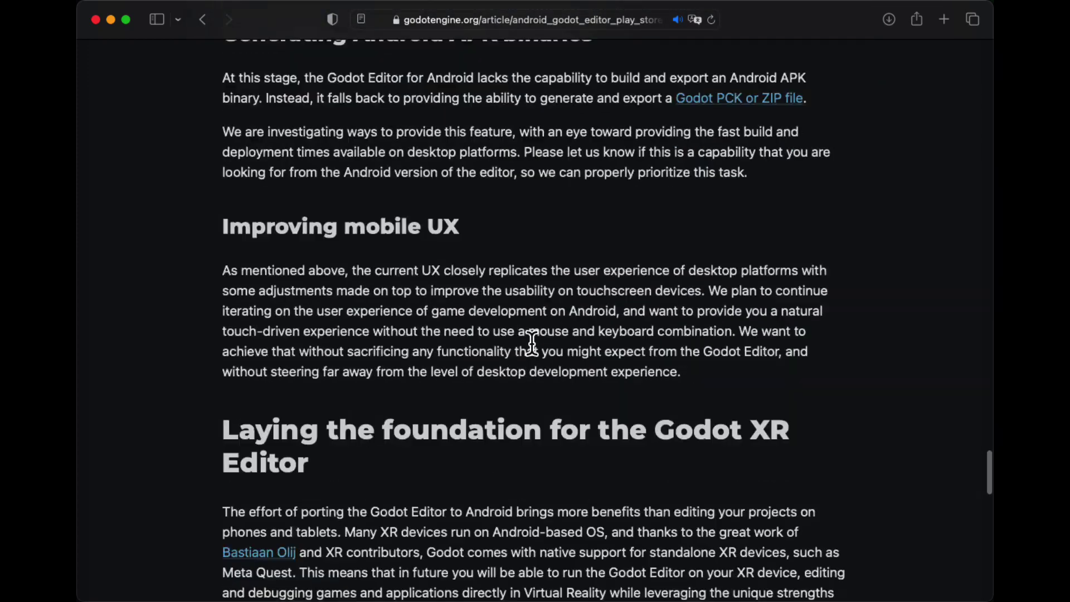
{"action": "scroll", "coordinate": [531, 342], "scroll_direction": "down", "scroll_amount": 12}
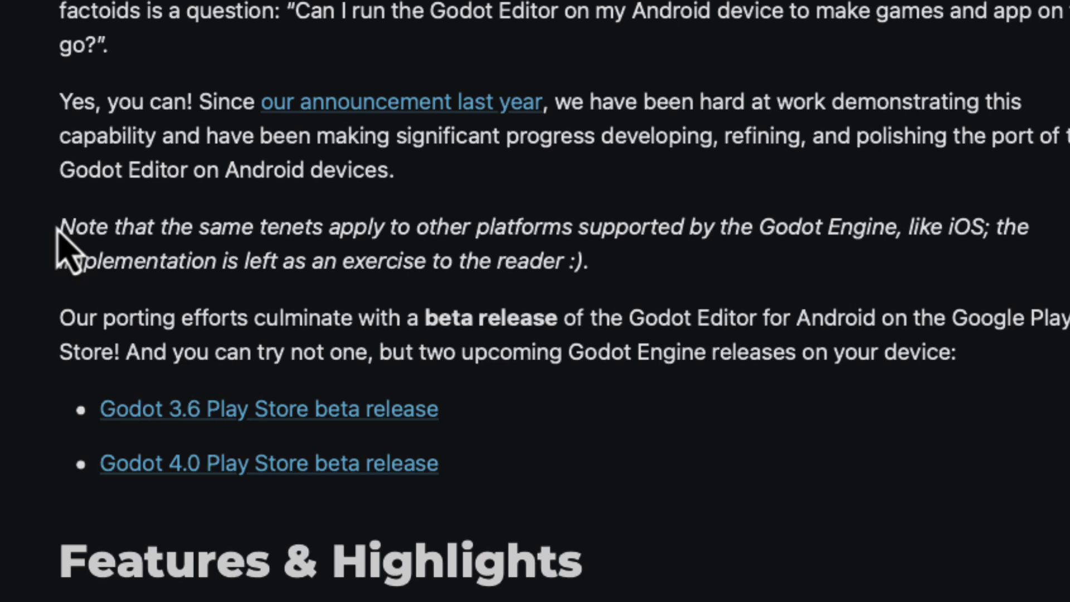
{"action": "left_click_drag", "start_coordinate": [61, 231], "coordinate": [594, 263]}
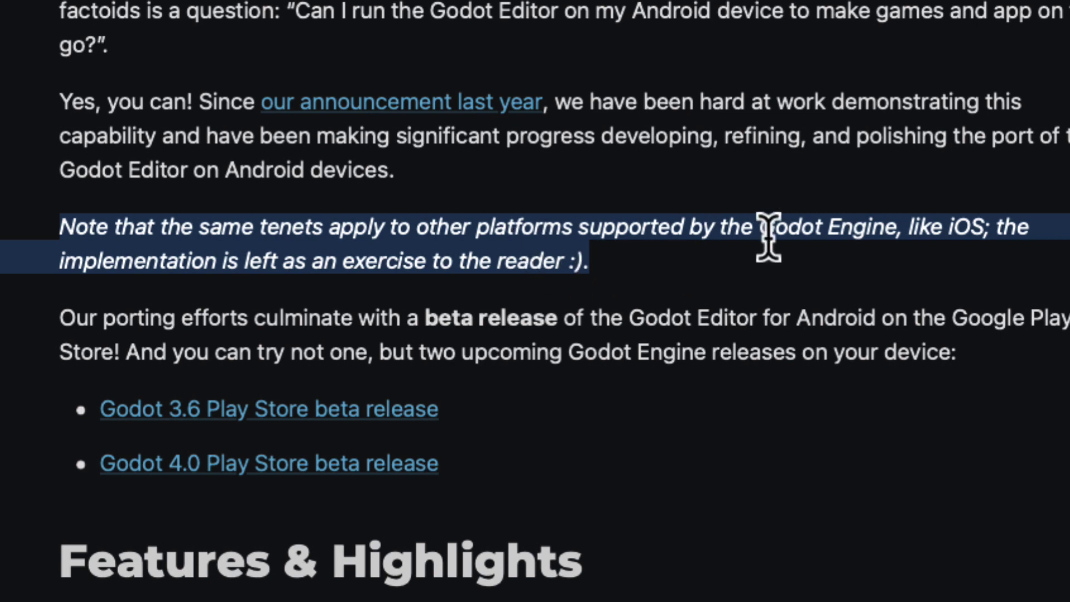
{"action": "left_click_drag", "start_coordinate": [906, 230], "coordinate": [985, 232]}
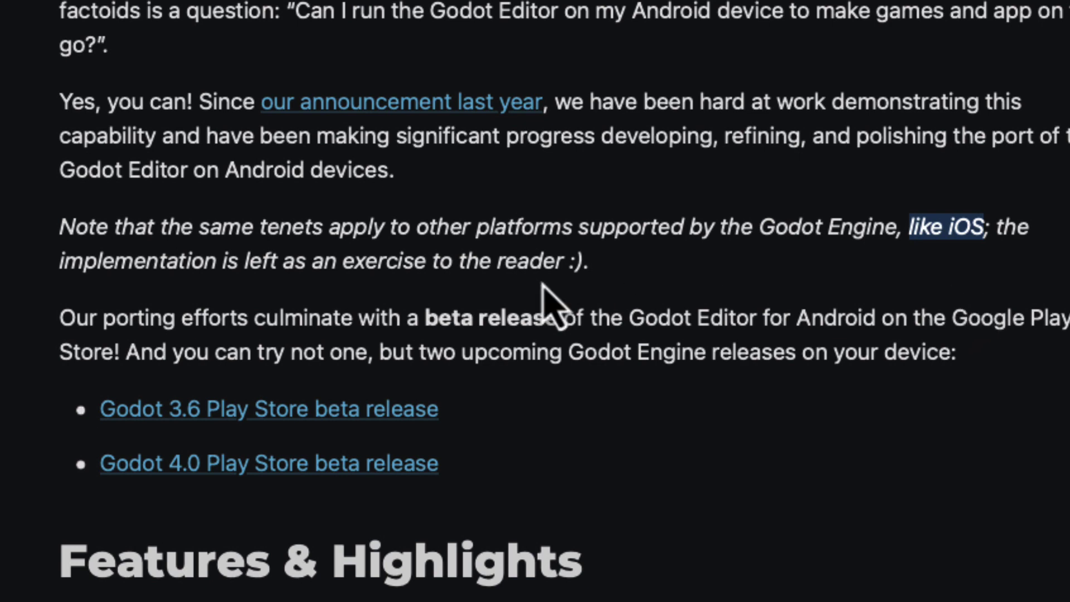
{"action": "left_click_drag", "start_coordinate": [56, 262], "coordinate": [591, 272]}
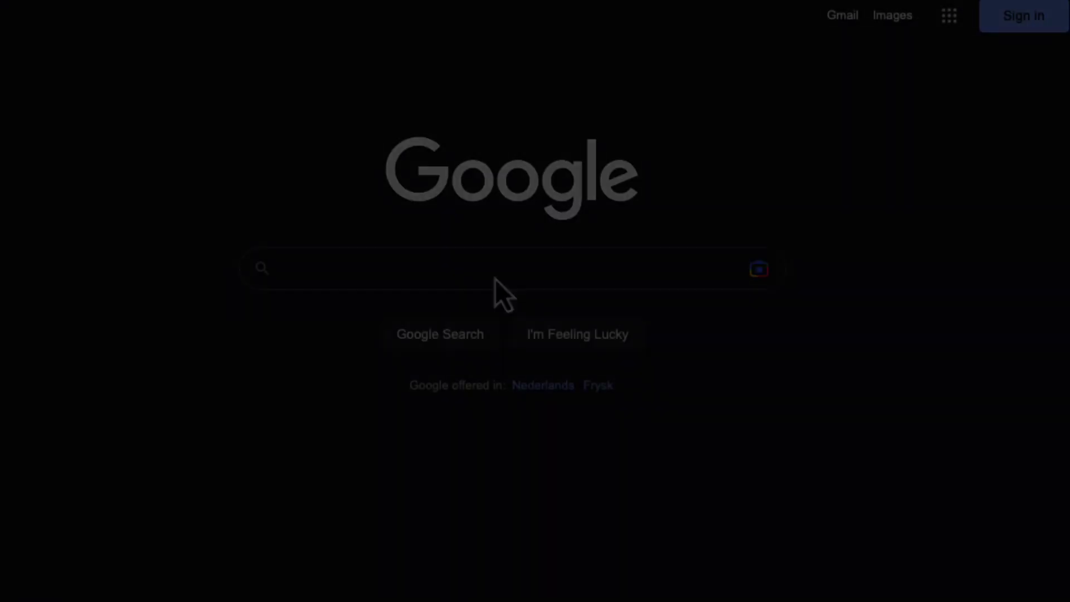
Search Google for "HOw to run godot on ios" and look through the results.
{"action": "type", "text": "HOw to run godot on ios"}
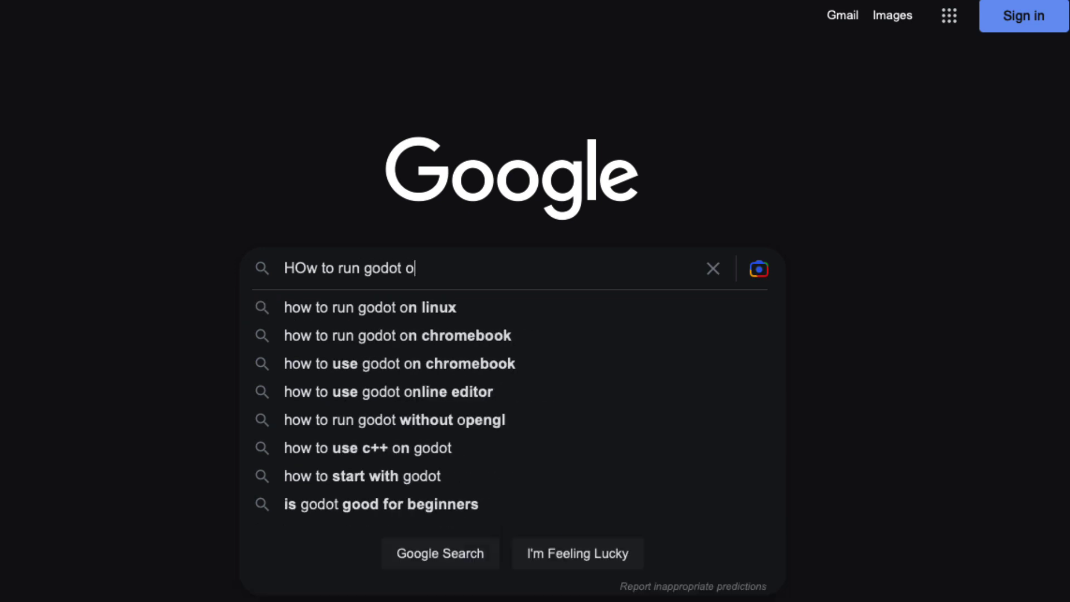
{"action": "key", "text": "Return"}
{"action": "scroll", "coordinate": [527, 266], "scroll_direction": "down", "scroll_amount": 15}
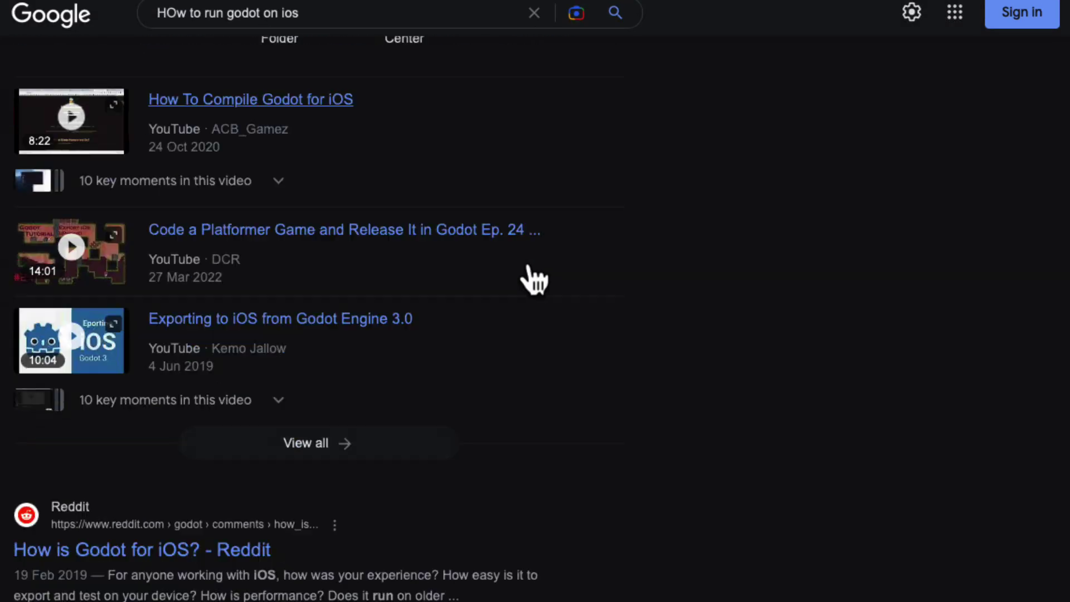
Search Google for "godot contributer chat".
{"action": "type", "text": "godot co"}
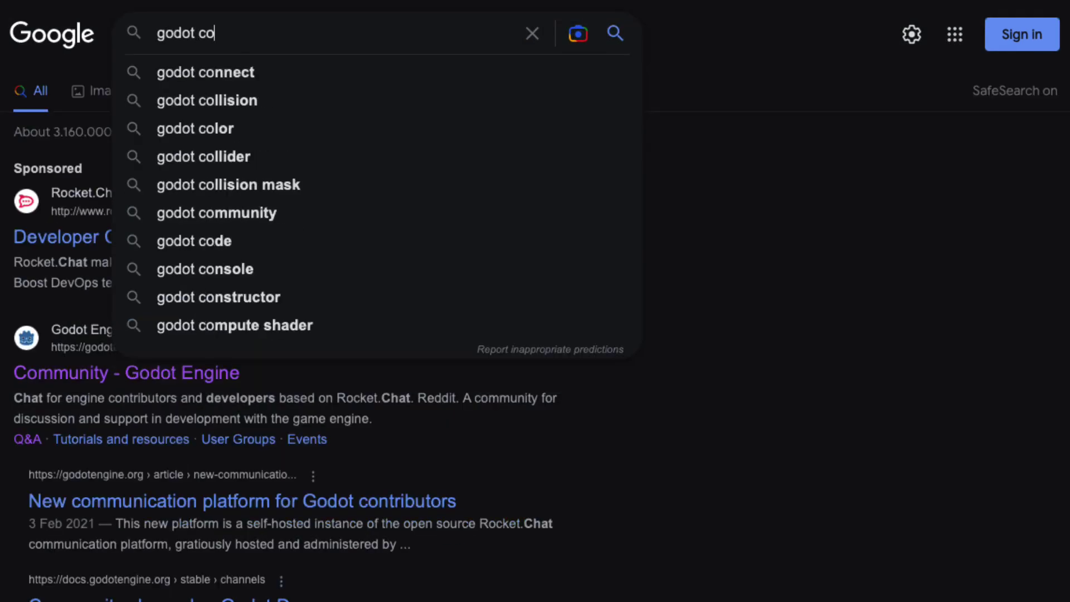
{"action": "type", "text": "ntributer chat"}
{"action": "key", "text": "Return"}
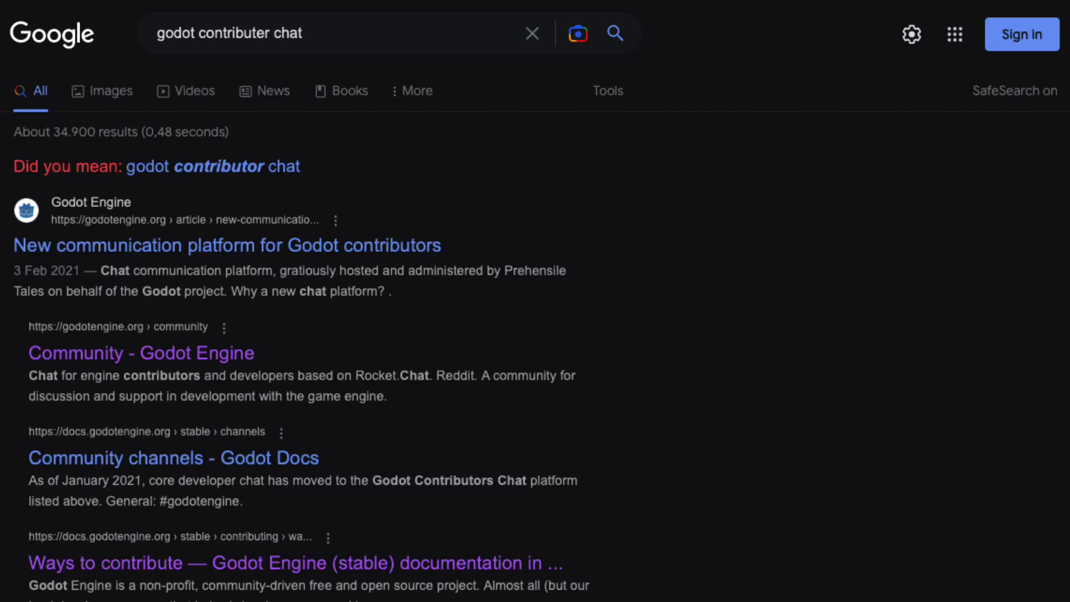
Open the article on the new communication platform for Godot contributors and follow its link to the Godot Contributors Chat.
{"action": "left_click", "coordinate": [193, 263]}
{"action": "scroll", "coordinate": [92, 312], "scroll_direction": "down", "scroll_amount": 10}
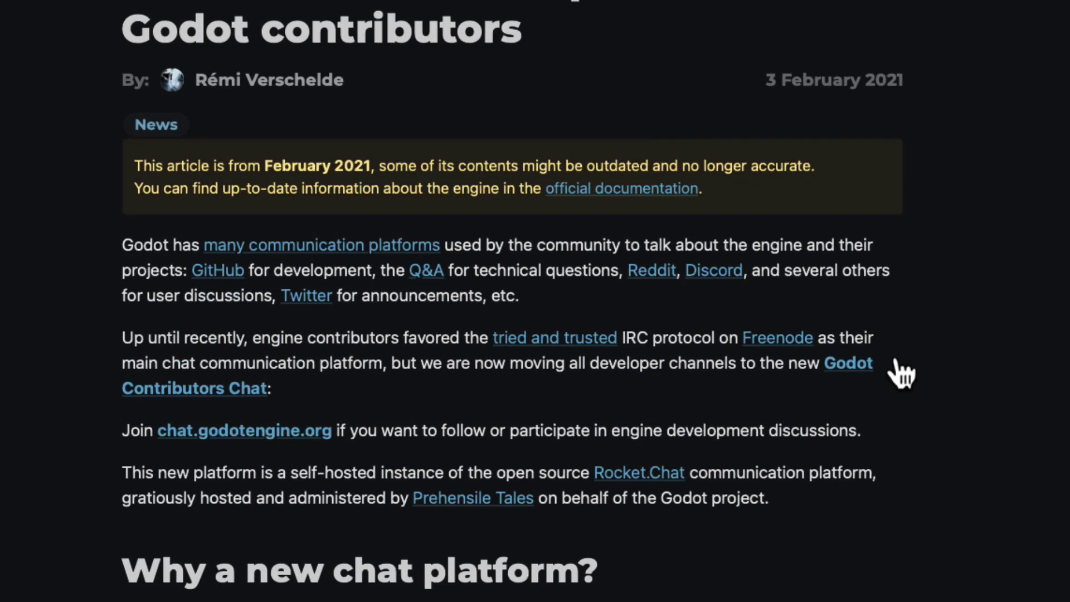
{"action": "left_click", "coordinate": [773, 329]}
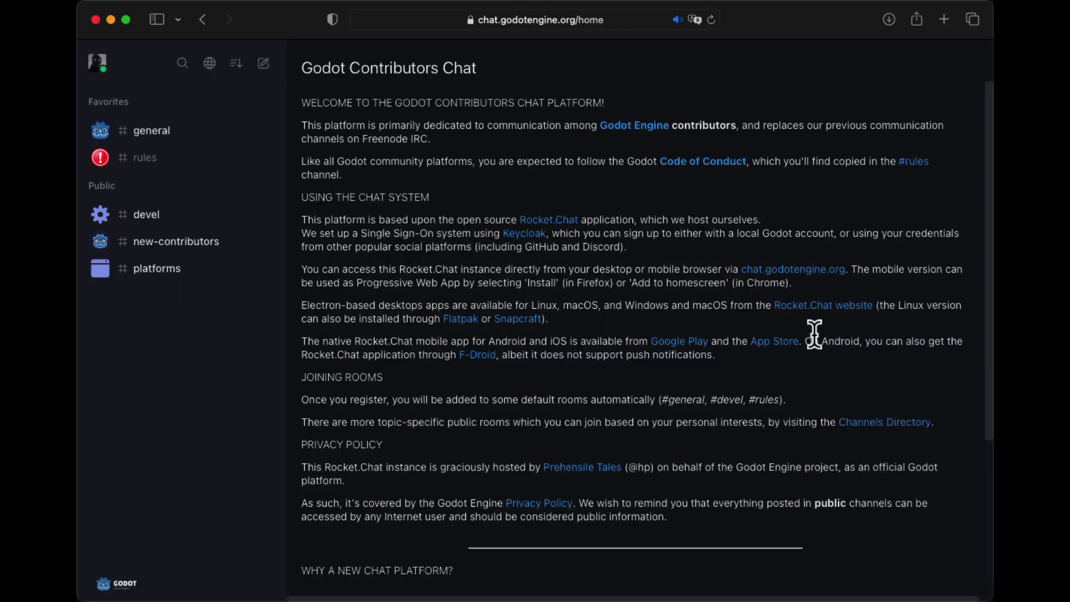
Open the general channel and write the message "HELP!!".
{"action": "left_click", "coordinate": [147, 137]}
{"action": "type", "text": "HELP!!"}
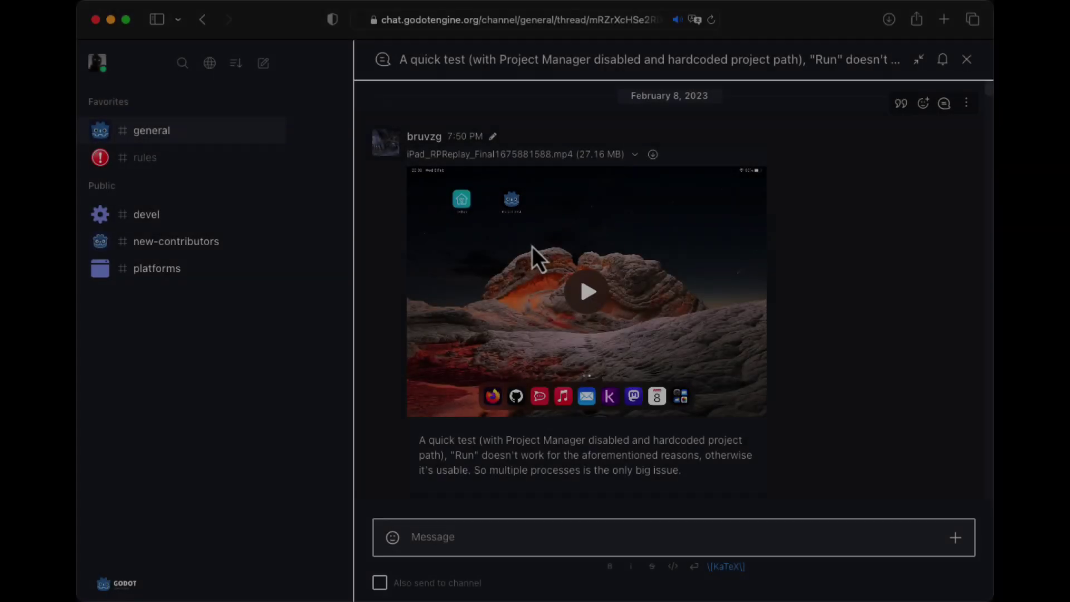
Play the iPad test video and read through its thread about patching, compiling and running the Godot editor on iOS.
{"action": "left_click", "coordinate": [713, 307]}
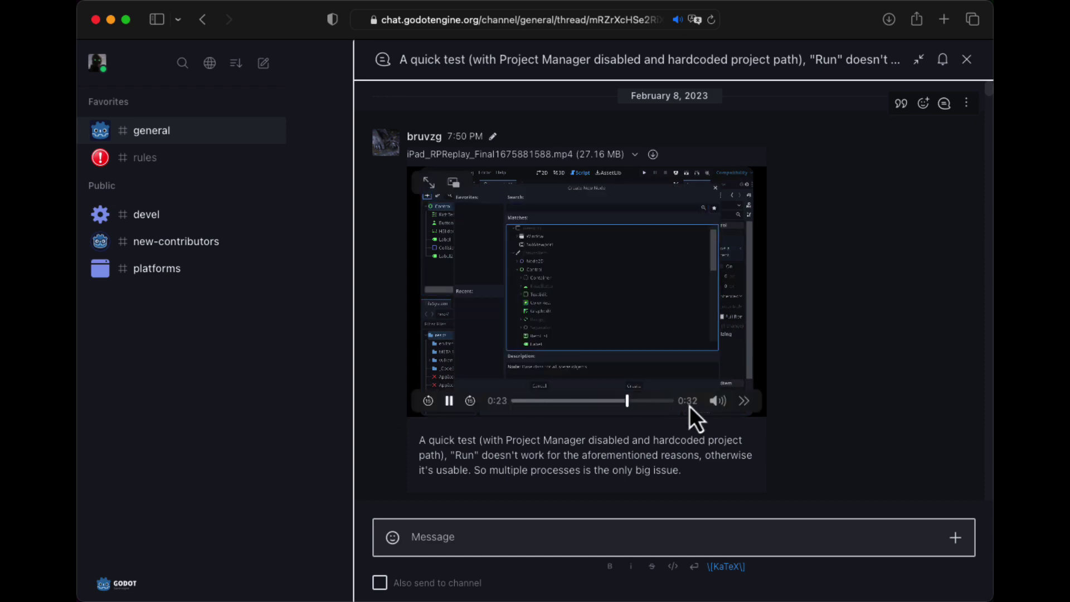
{"action": "scroll", "coordinate": [555, 360], "scroll_direction": "down", "scroll_amount": 10}
{"action": "scroll", "coordinate": [550, 348], "scroll_direction": "down", "scroll_amount": 15}
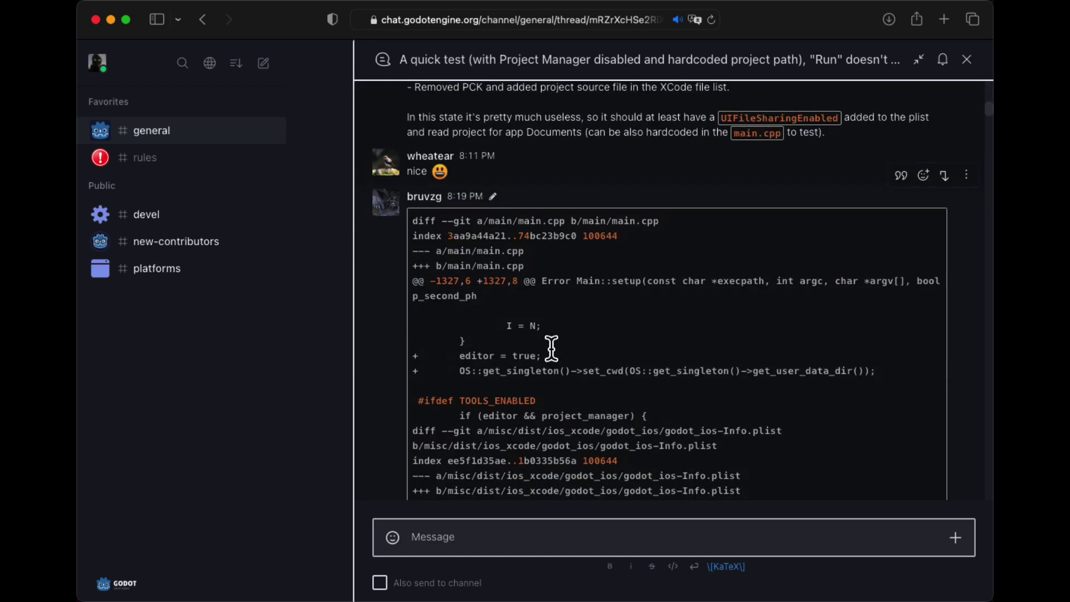
{"action": "scroll", "coordinate": [551, 348], "scroll_direction": "down", "scroll_amount": 20}
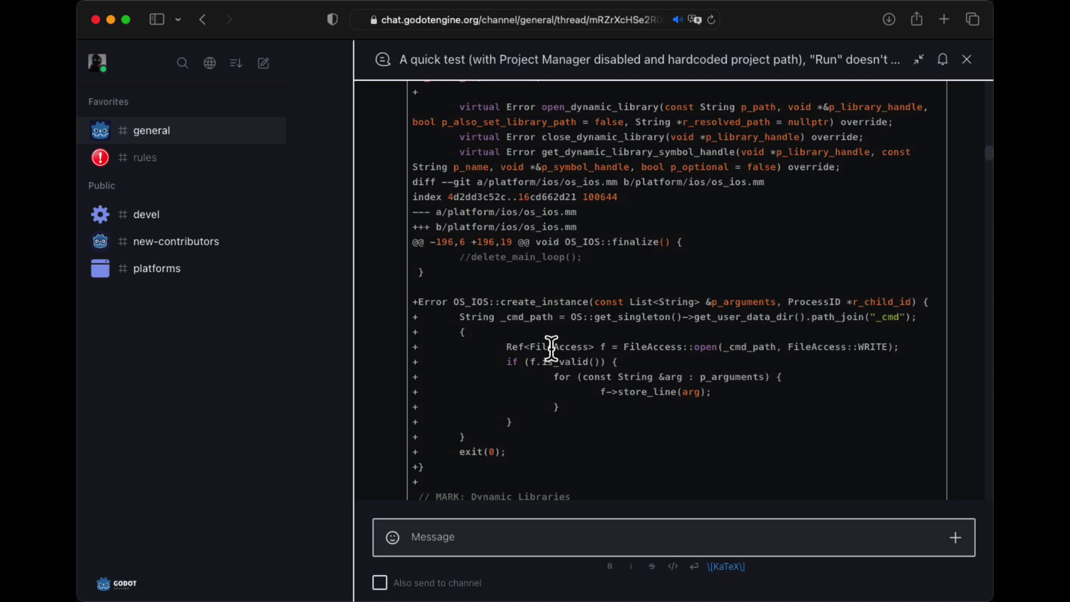
{"action": "scroll", "coordinate": [551, 347], "scroll_direction": "down", "scroll_amount": 20}
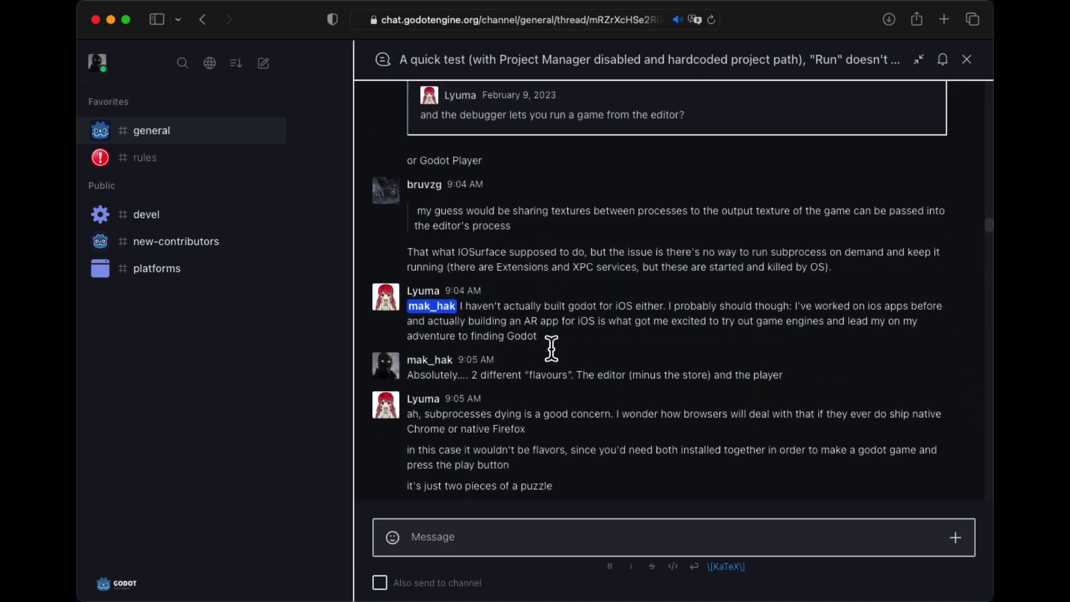
{"action": "scroll", "coordinate": [551, 348], "scroll_direction": "down", "scroll_amount": 20}
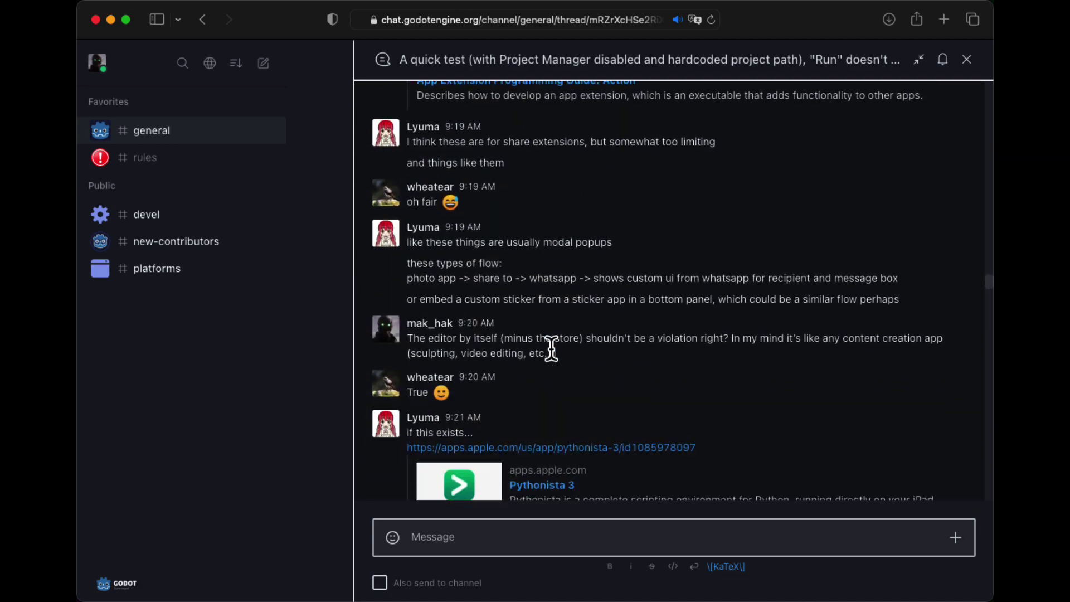
{"action": "scroll", "coordinate": [551, 348], "scroll_direction": "down", "scroll_amount": 20}
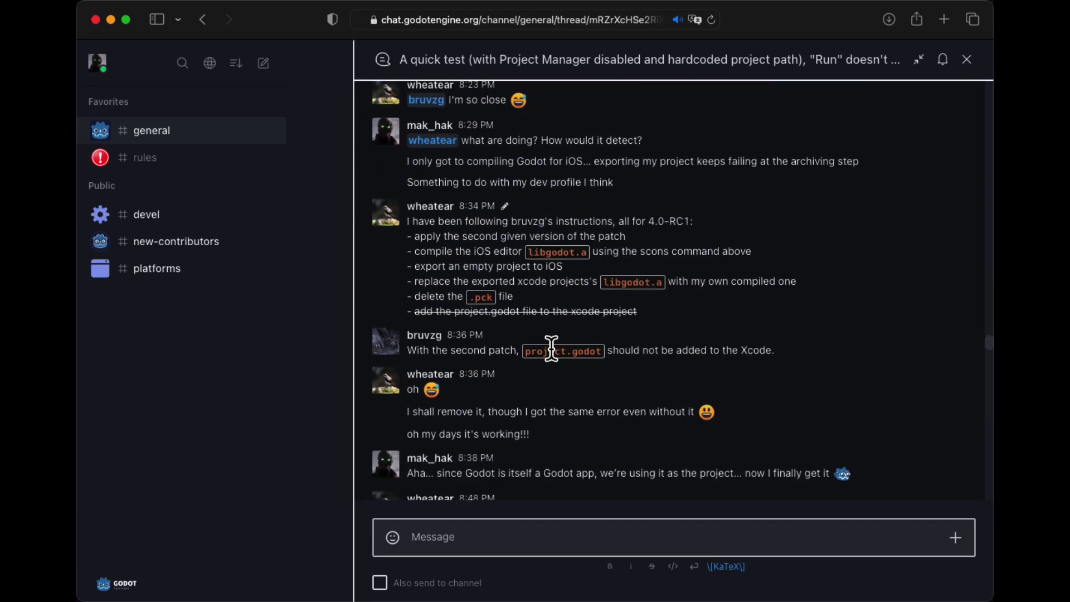
{"action": "scroll", "coordinate": [555, 360], "scroll_direction": "down", "scroll_amount": 20}
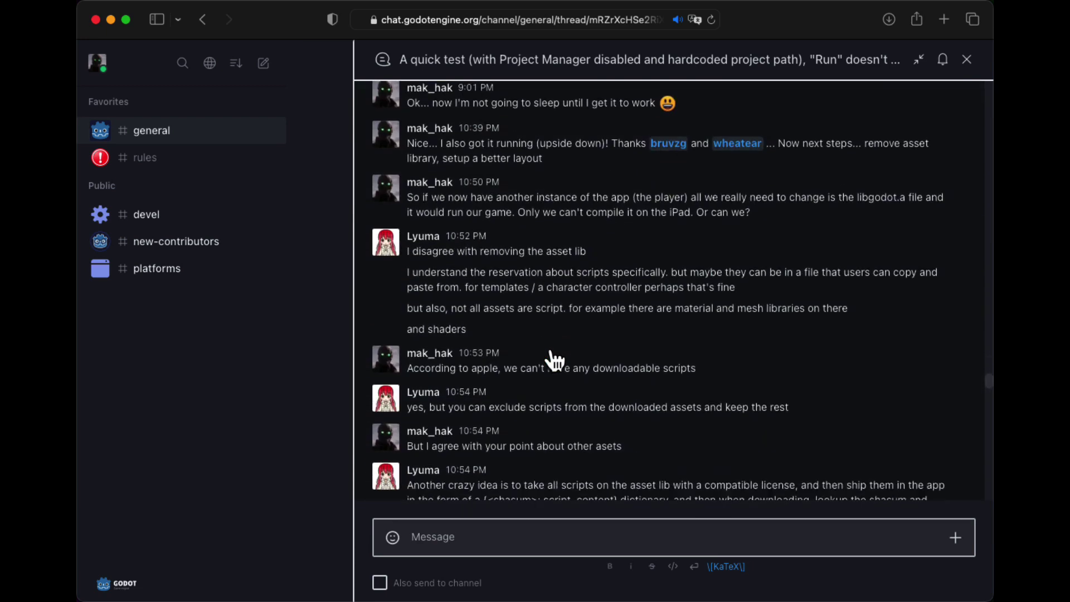
{"action": "scroll", "coordinate": [555, 361], "scroll_direction": "down", "scroll_amount": 20}
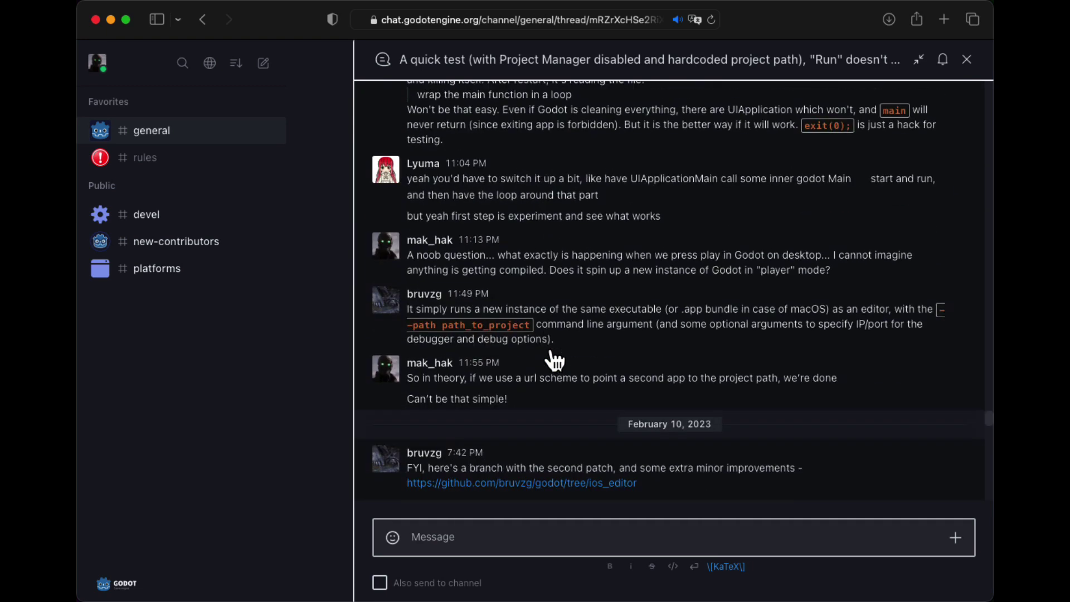
{"action": "scroll", "coordinate": [555, 361], "scroll_direction": "down", "scroll_amount": 20}
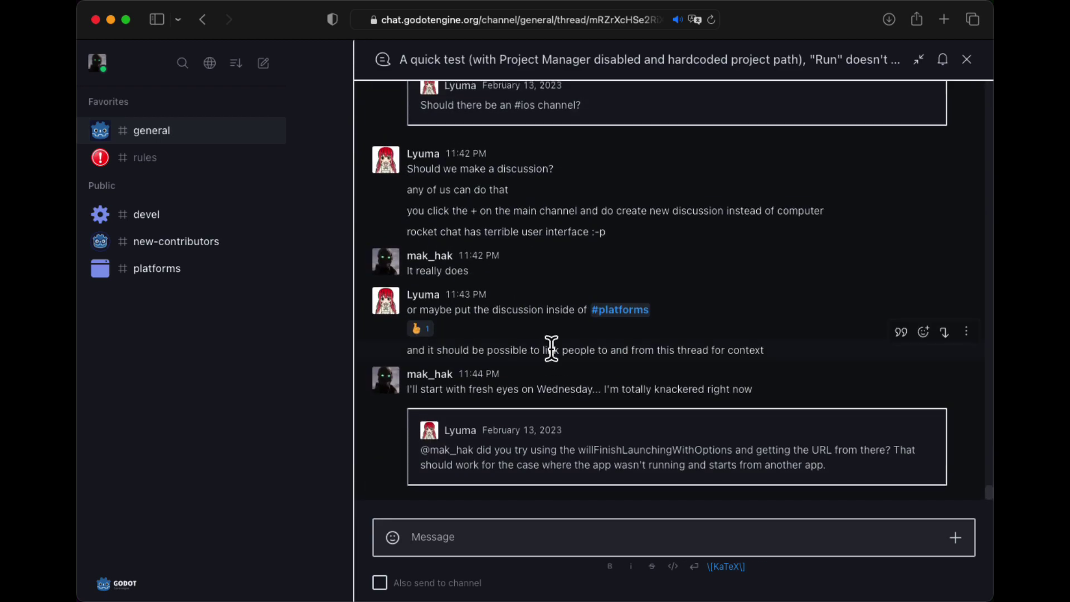
{"action": "scroll", "coordinate": [552, 349], "scroll_direction": "up", "scroll_amount": 20}
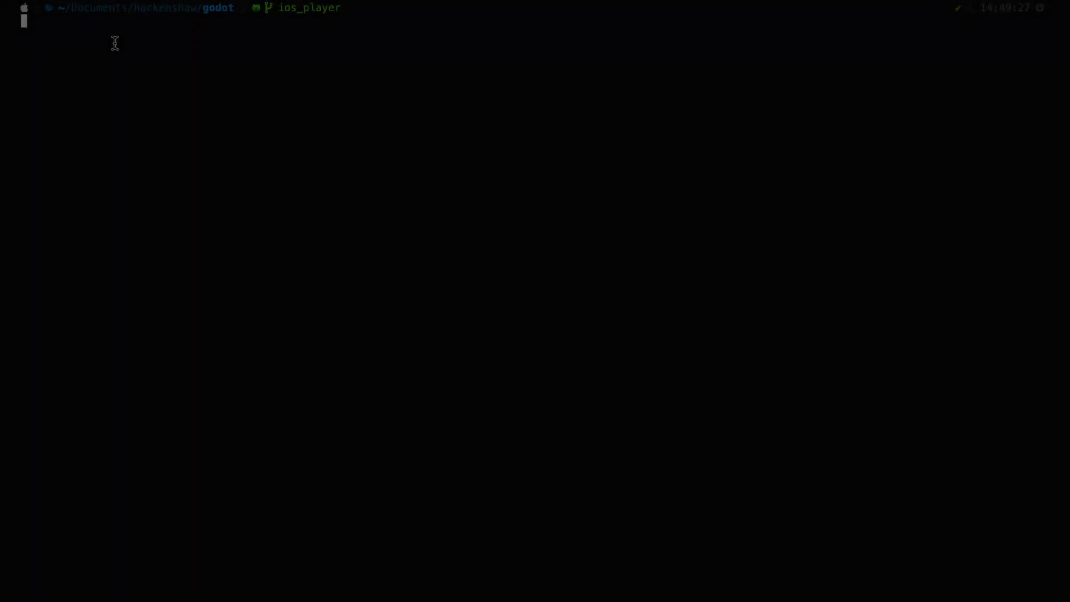
In the terminal, build the iOS editor from the godot folder with "scons platform=ios target=editor dev_build=no arch=arm64".
{"action": "type", "text": "scons platform=ios ta"}
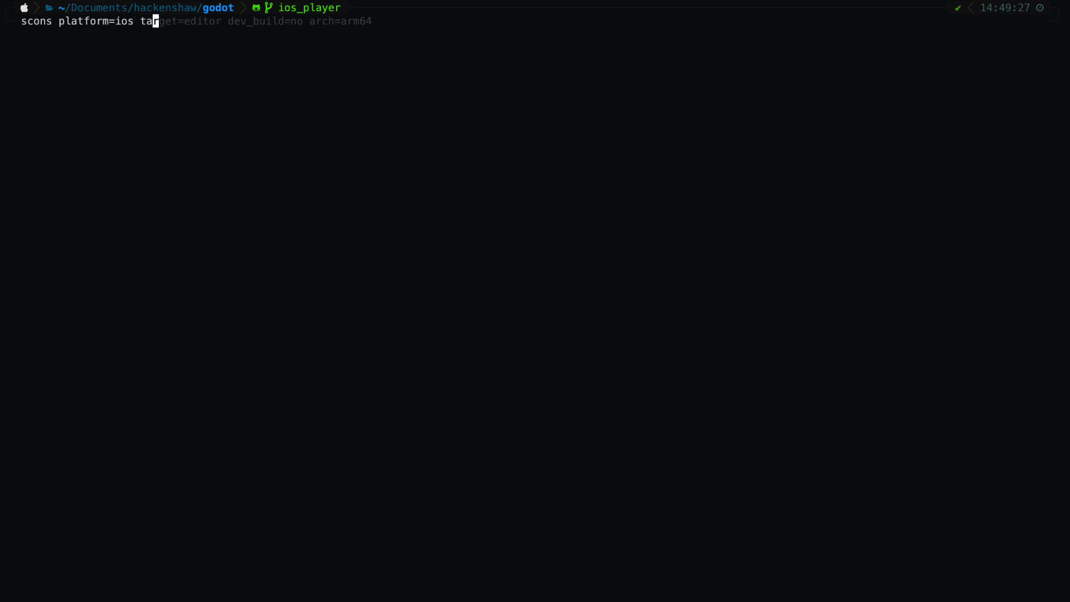
{"action": "type", "text": "rget=editor dev_"}
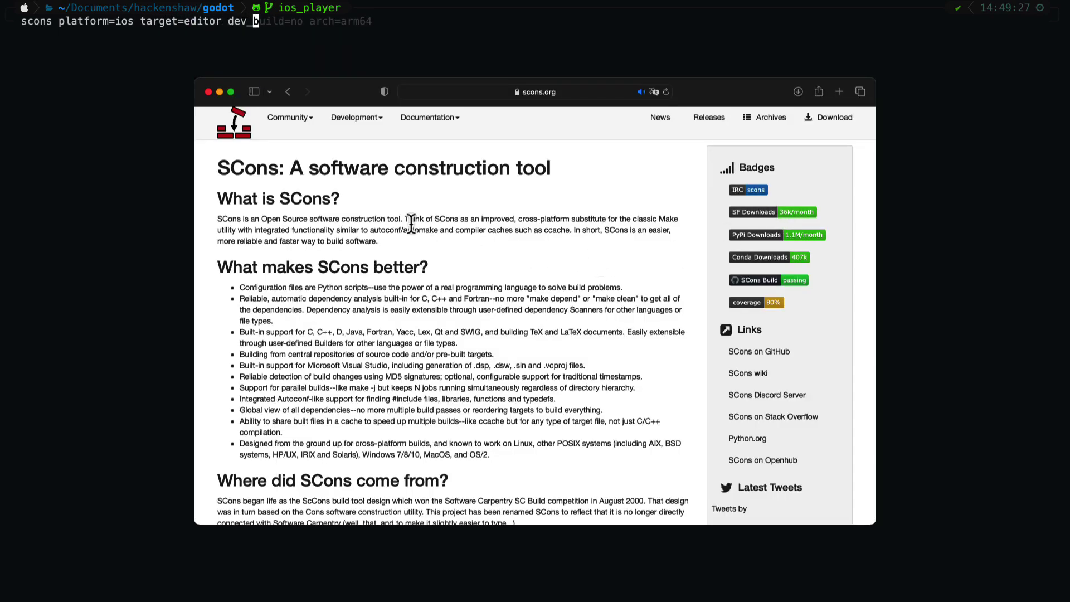
{"action": "type", "text": "build=no arch"}
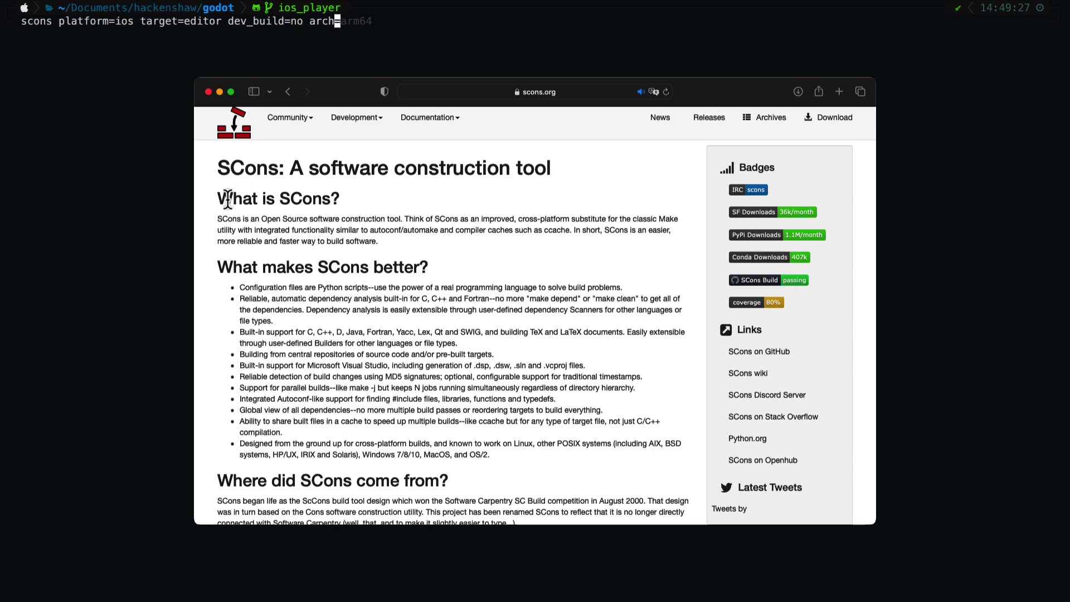
{"action": "type", "text": "=arm64"}
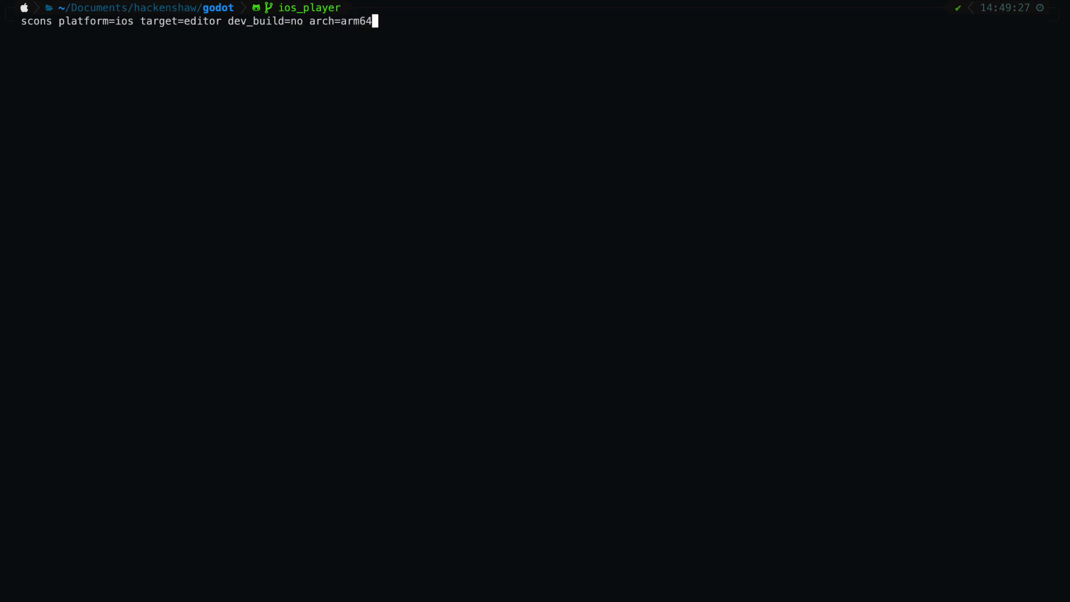
{"action": "key", "text": "Return"}
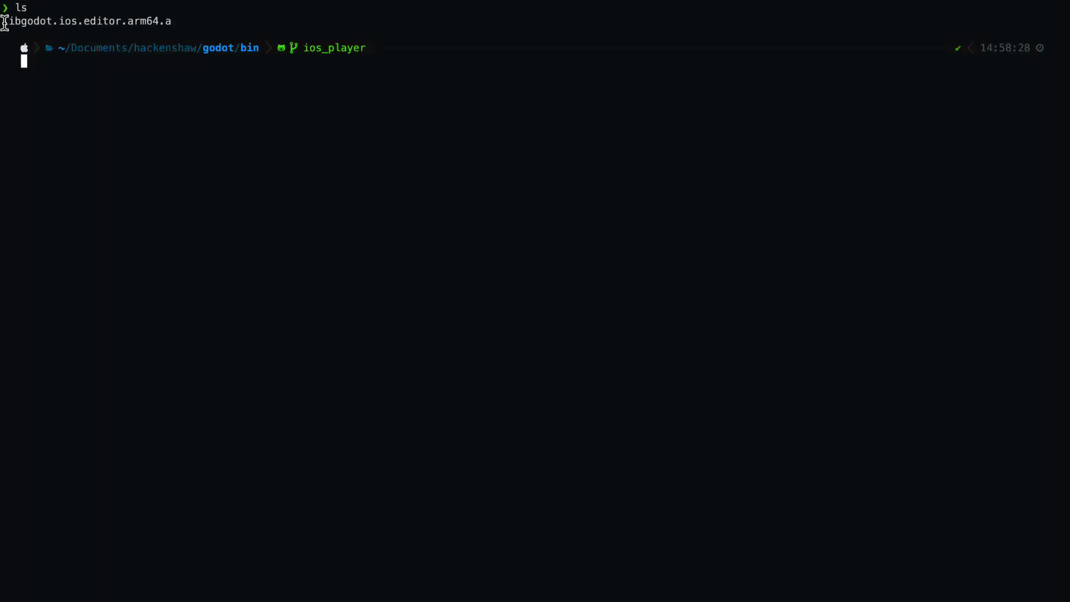
Begin a cp command for the compiled library libgodot.ios.editor.arm64.a in the godot/bin folder.
{"action": "left_click_drag", "start_coordinate": [5, 23], "coordinate": [148, 23]}
{"action": "type", "text": "cp lib"}
{"action": "key", "text": "Tab"}
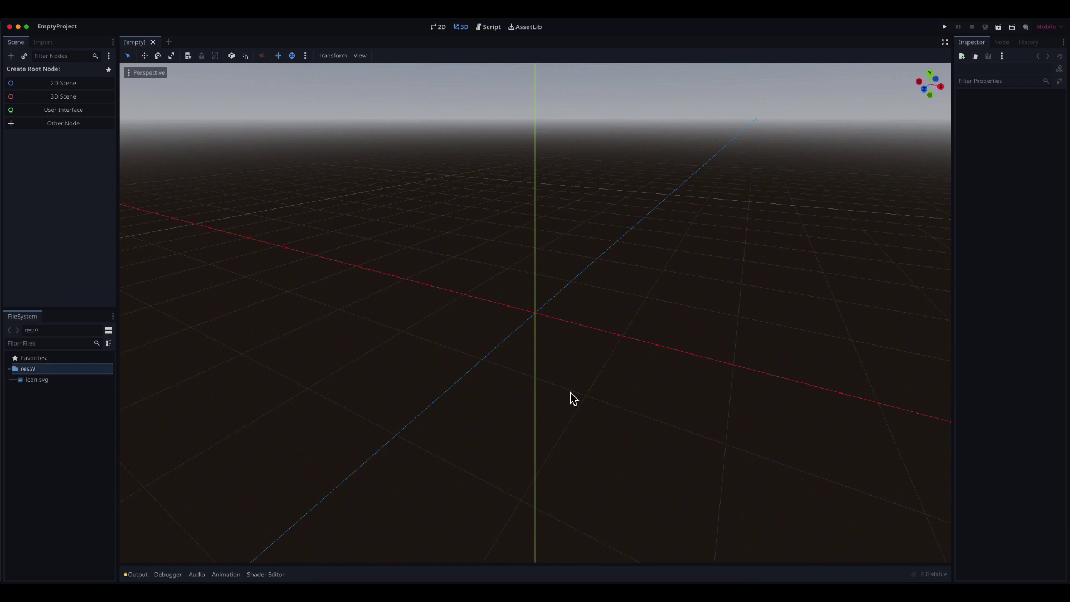
Switch to the Godot editor and add an iOS export preset to EmptyProject.
{"action": "left_click", "coordinate": [88, 21]}
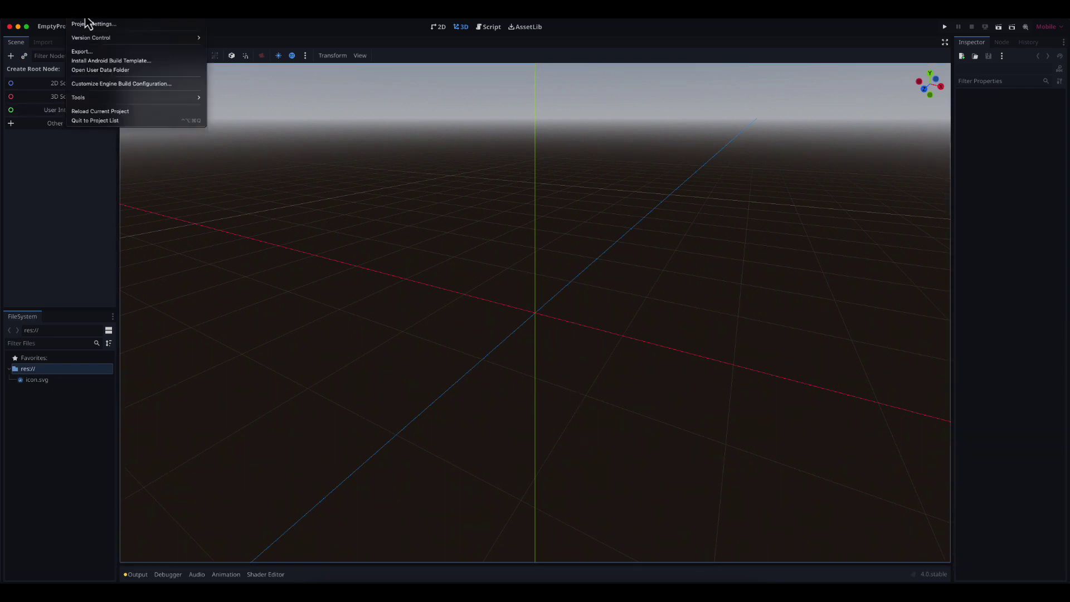
{"action": "left_click", "coordinate": [90, 51]}
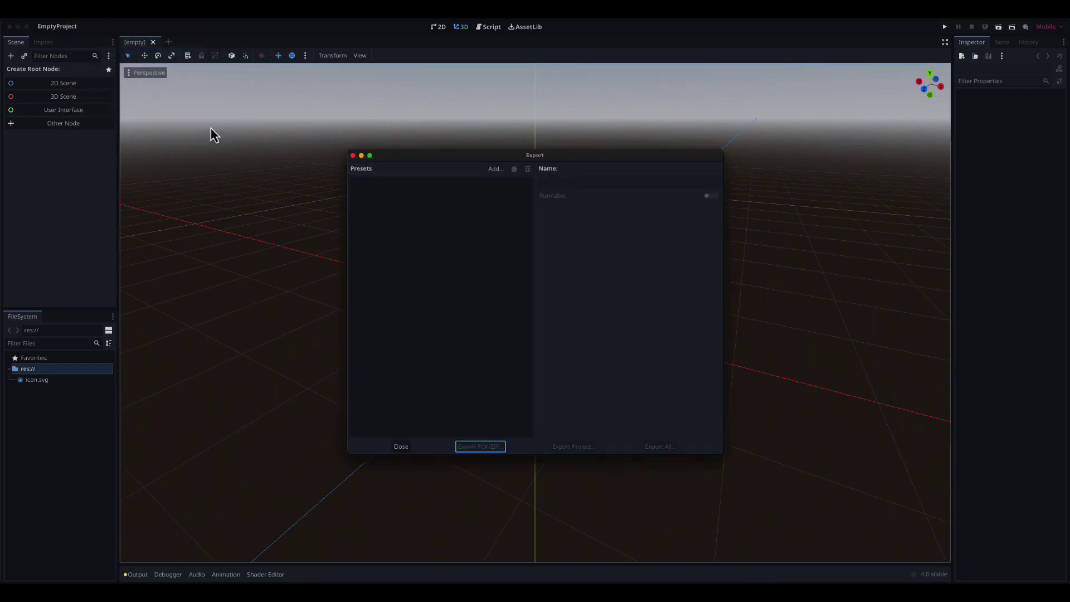
{"action": "left_click", "coordinate": [496, 169]}
{"action": "left_click", "coordinate": [503, 202]}
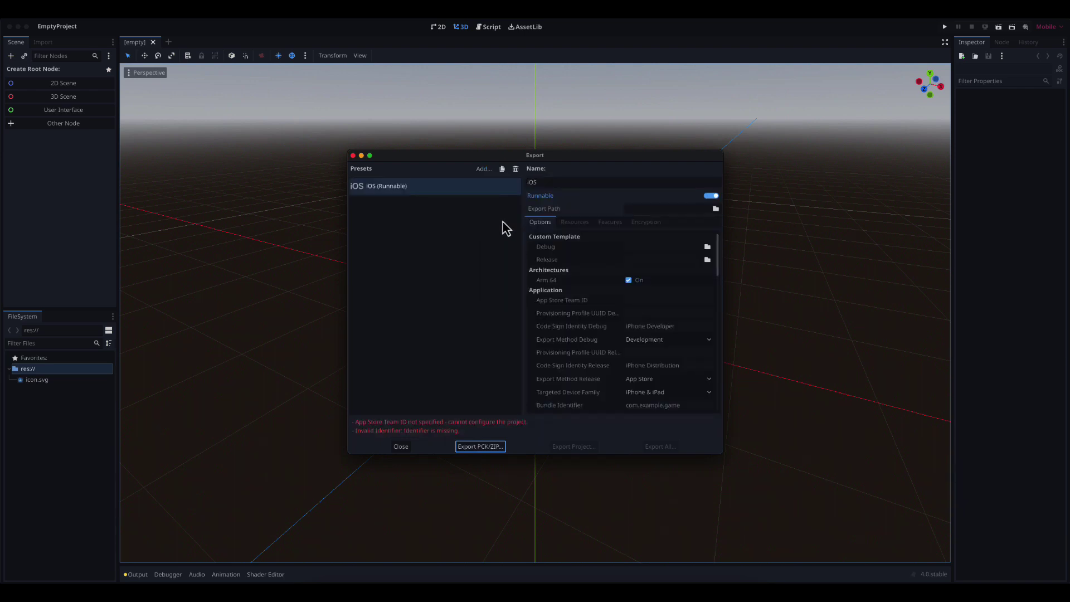
Enter the App Store Team ID and bundle identifier io.harkenshaw.godot in the iOS preset and export the project.
{"action": "left_click", "coordinate": [640, 301]}
{"action": "key", "text": "super+v"}
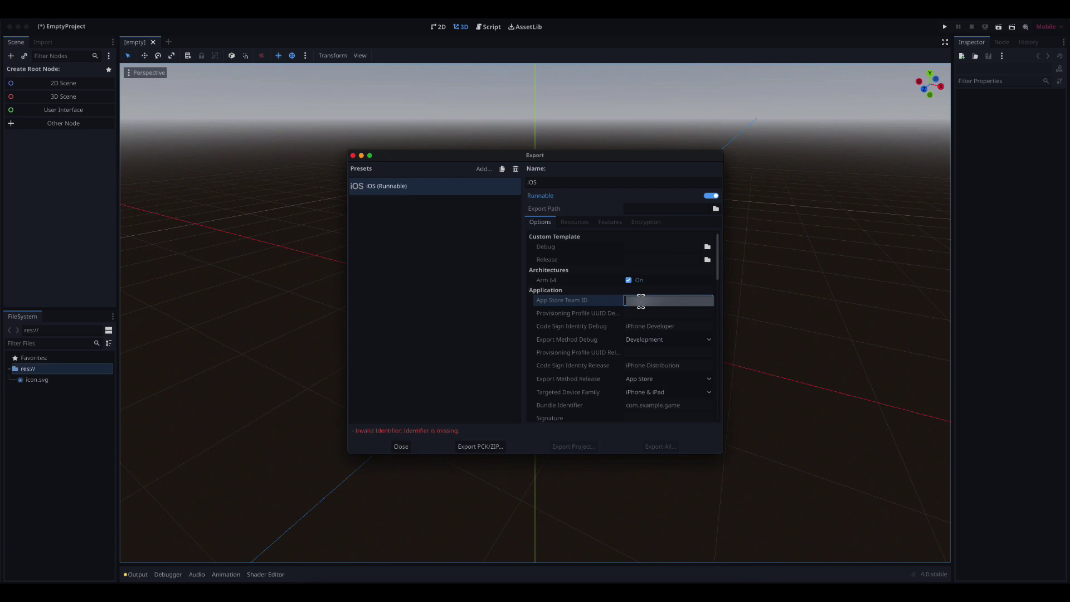
{"action": "scroll", "coordinate": [640, 301], "scroll_direction": "down", "scroll_amount": 5}
{"action": "left_click", "coordinate": [641, 288]}
{"action": "type", "text": "io.hackenshaw.godot"}
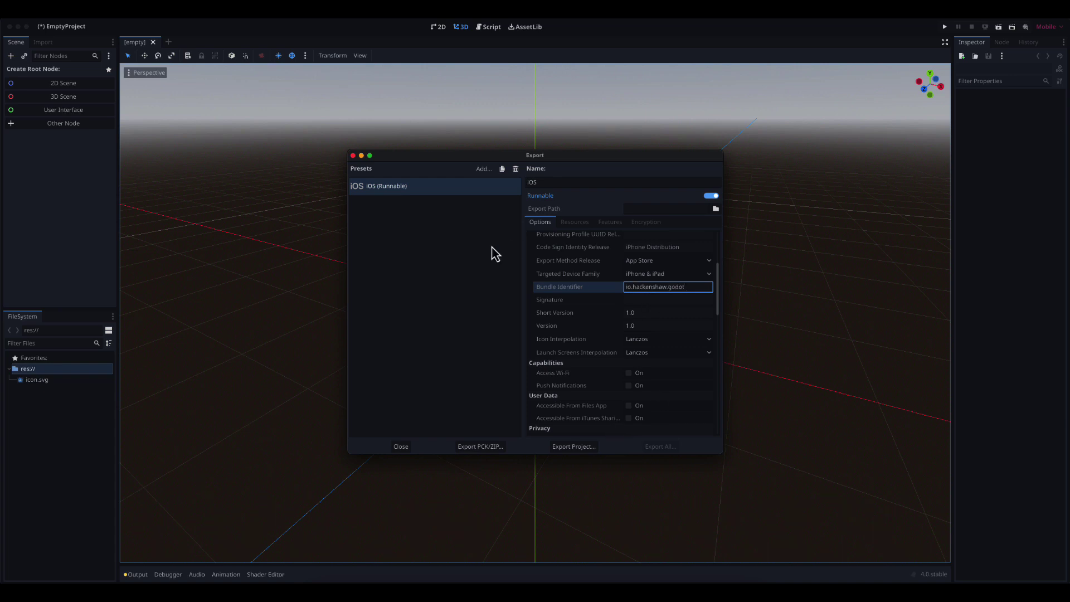
{"action": "left_click", "coordinate": [574, 447]}
{"action": "left_click", "coordinate": [615, 445]}
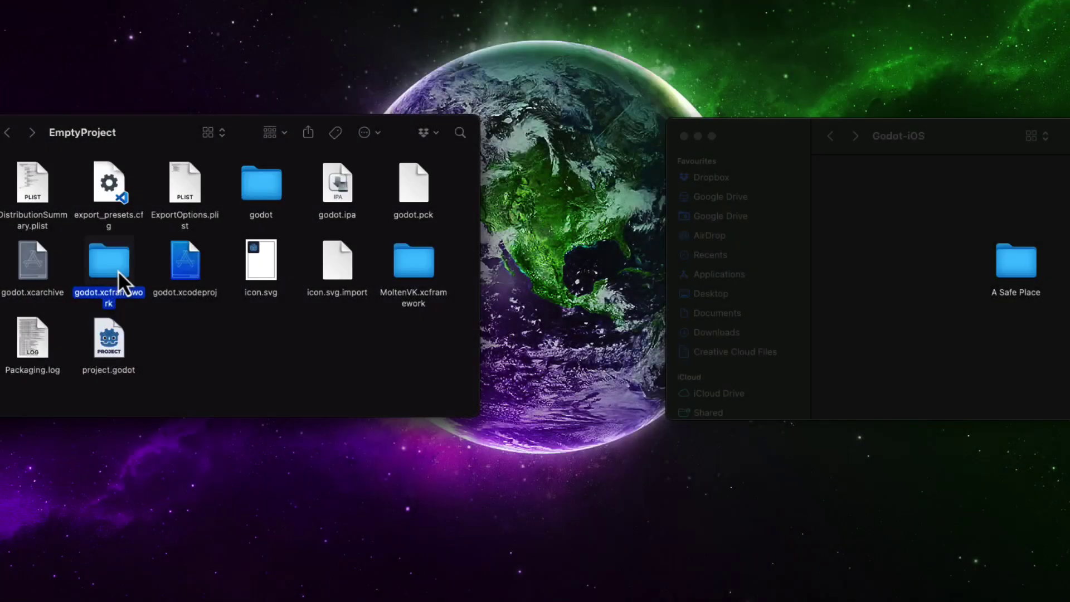
Replace libgodot.a in the ios-arm64 folder of godot.xcframework with the compiled libgodot.a from A Safe Place.
{"action": "double_click", "coordinate": [118, 270]}
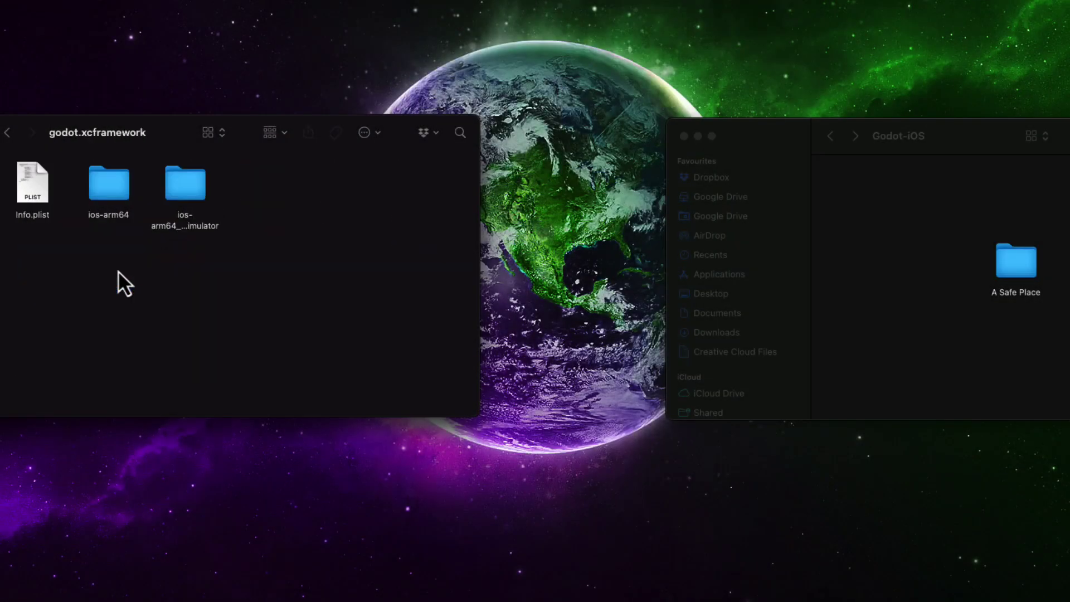
{"action": "double_click", "coordinate": [109, 189]}
{"action": "left_click", "coordinate": [29, 186]}
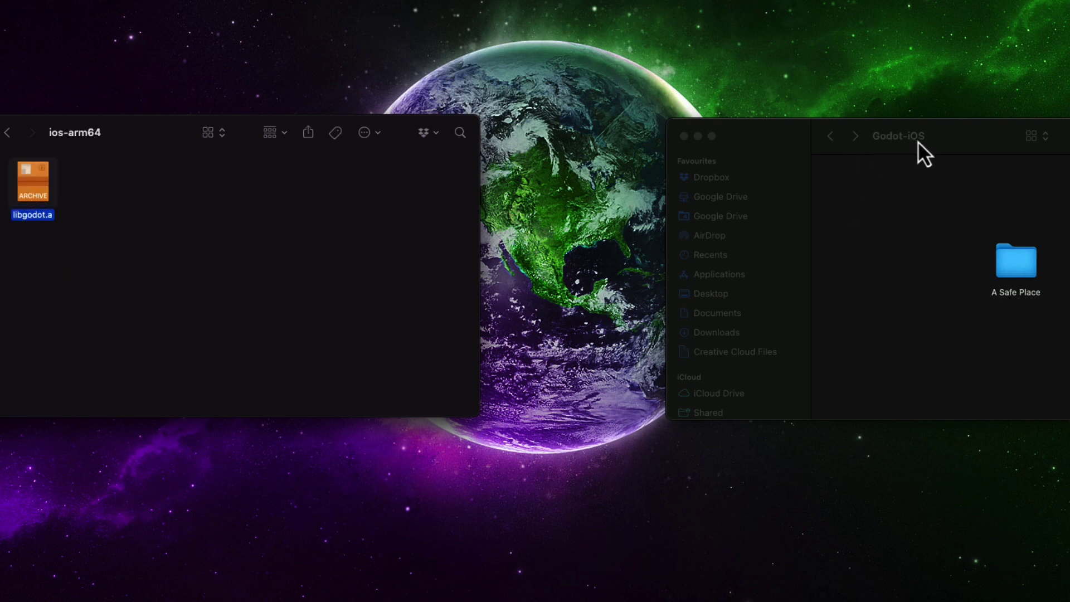
{"action": "left_click_drag", "start_coordinate": [1016, 273], "coordinate": [1013, 265]}
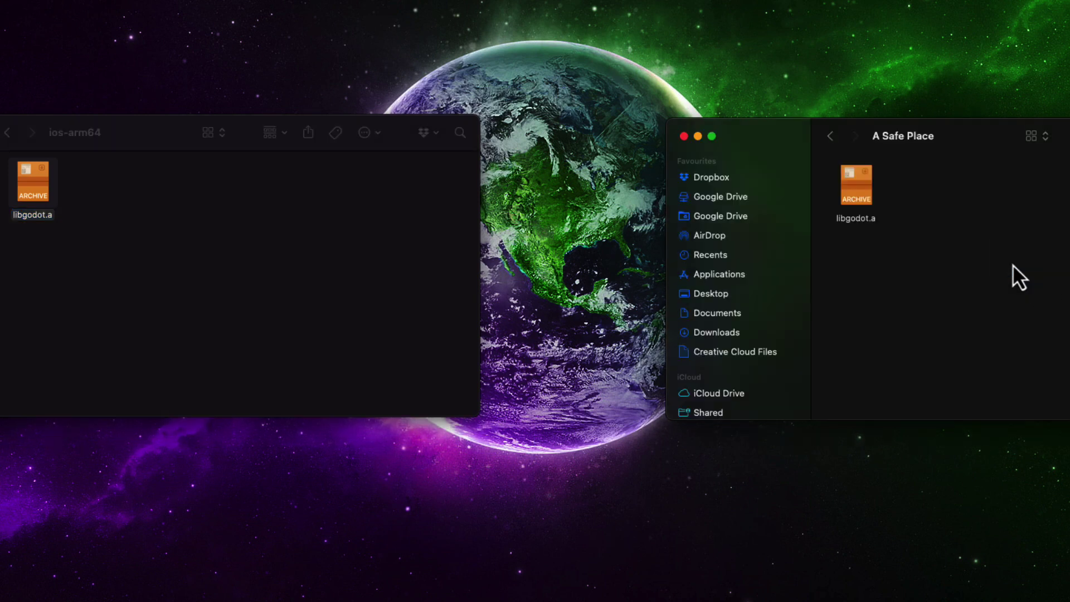
{"action": "left_click_drag", "start_coordinate": [864, 193], "coordinate": [531, 213]}
{"action": "left_click_drag", "start_coordinate": [139, 190], "coordinate": [139, 189]}
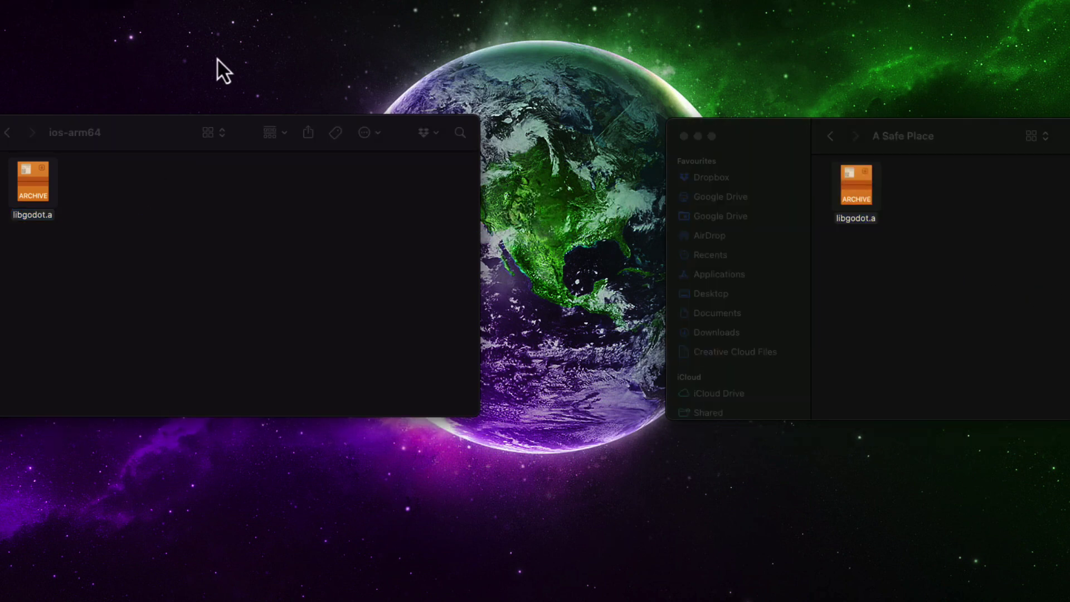
{"action": "left_click_drag", "start_coordinate": [165, 84], "coordinate": [222, 239]}
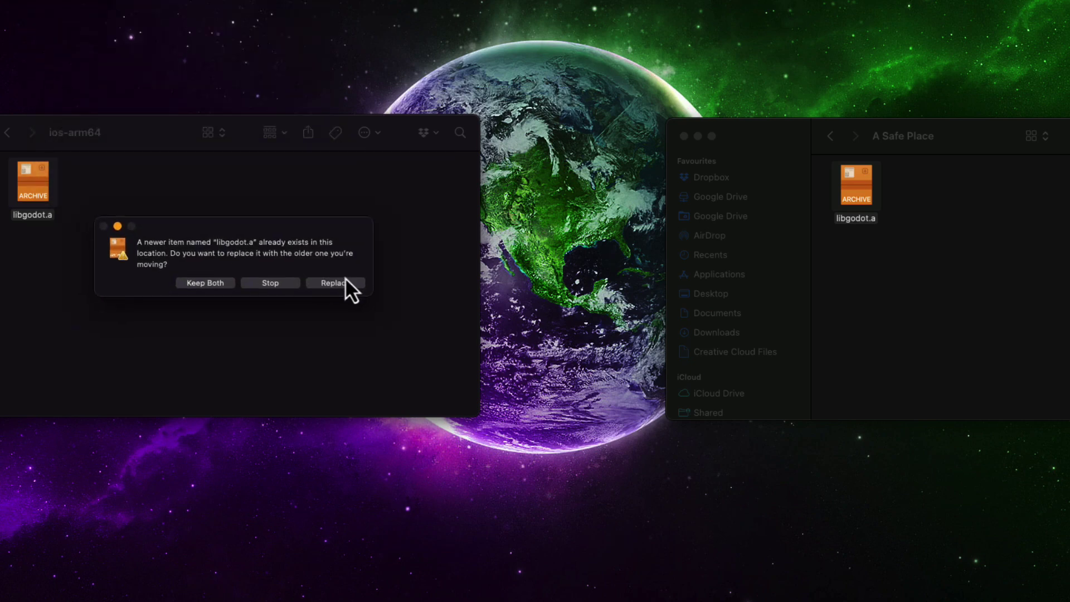
{"action": "left_click", "coordinate": [339, 286]}
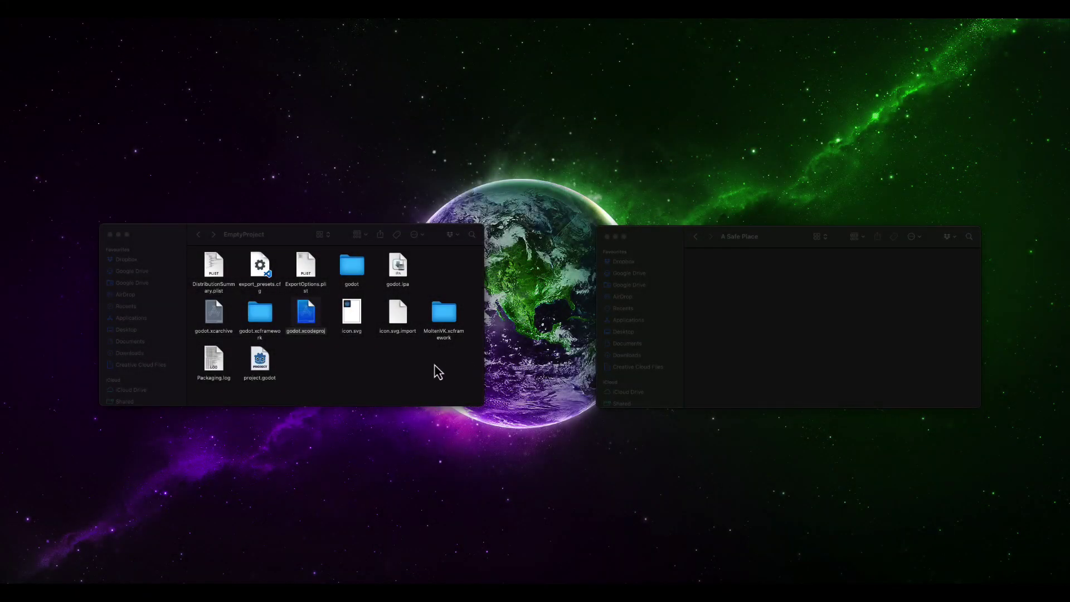
Open godot.xcodeproj from the EmptyProject folder in Xcode and run it on the iPhone.
{"action": "left_click", "coordinate": [439, 372]}
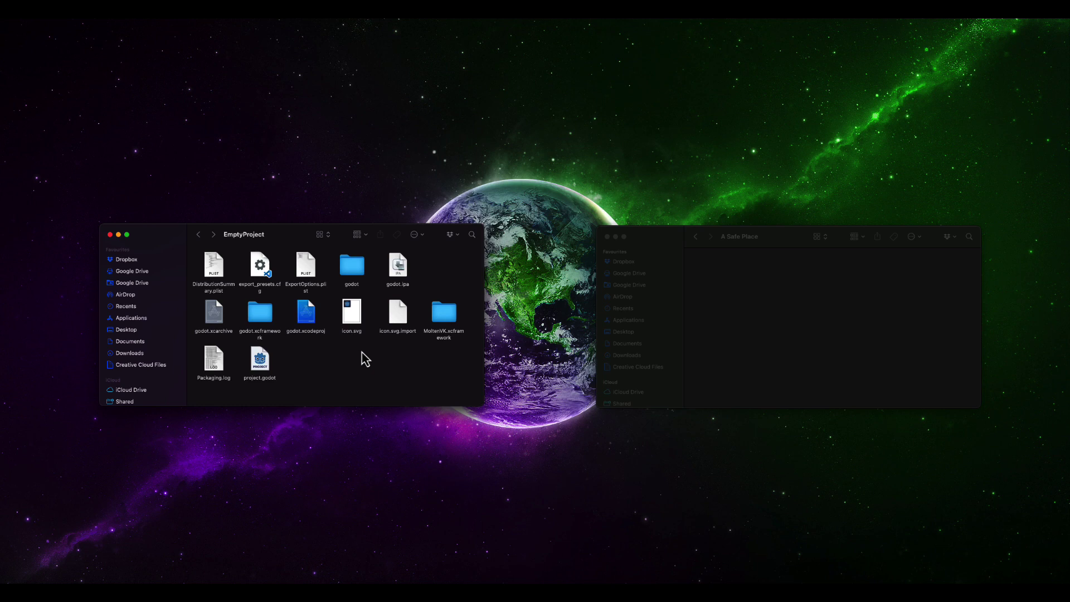
{"action": "double_click", "coordinate": [306, 318]}
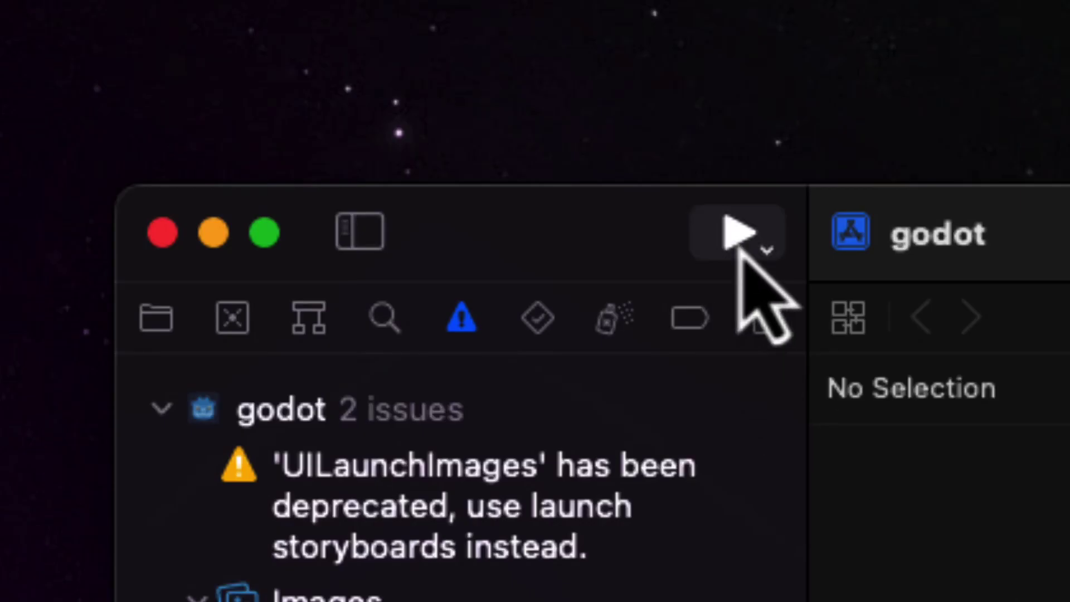
{"action": "left_click", "coordinate": [345, 133]}
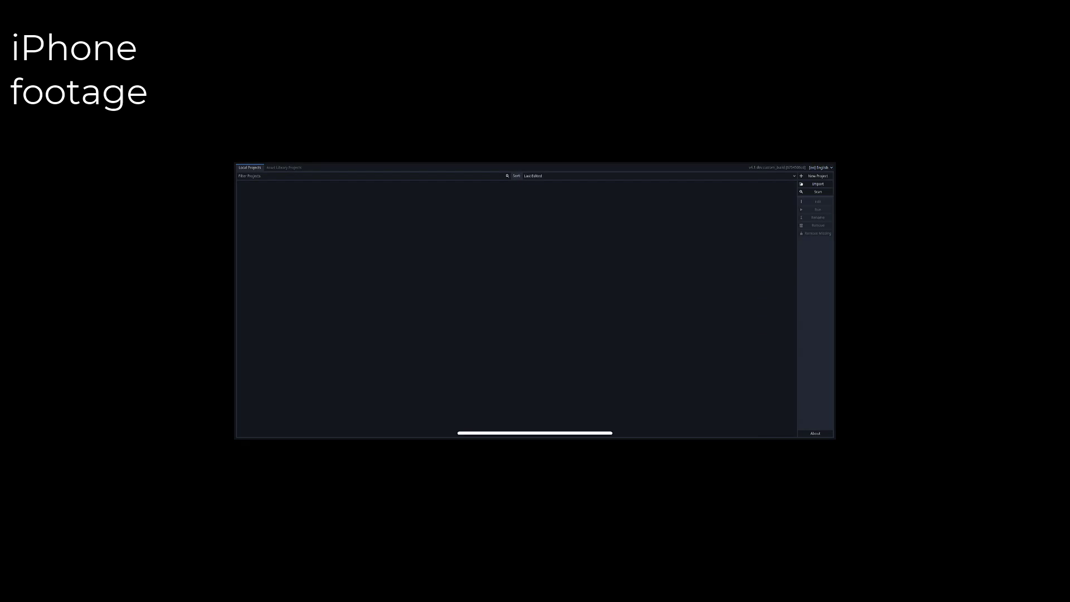
{"action": "left_click", "coordinate": [817, 175]}
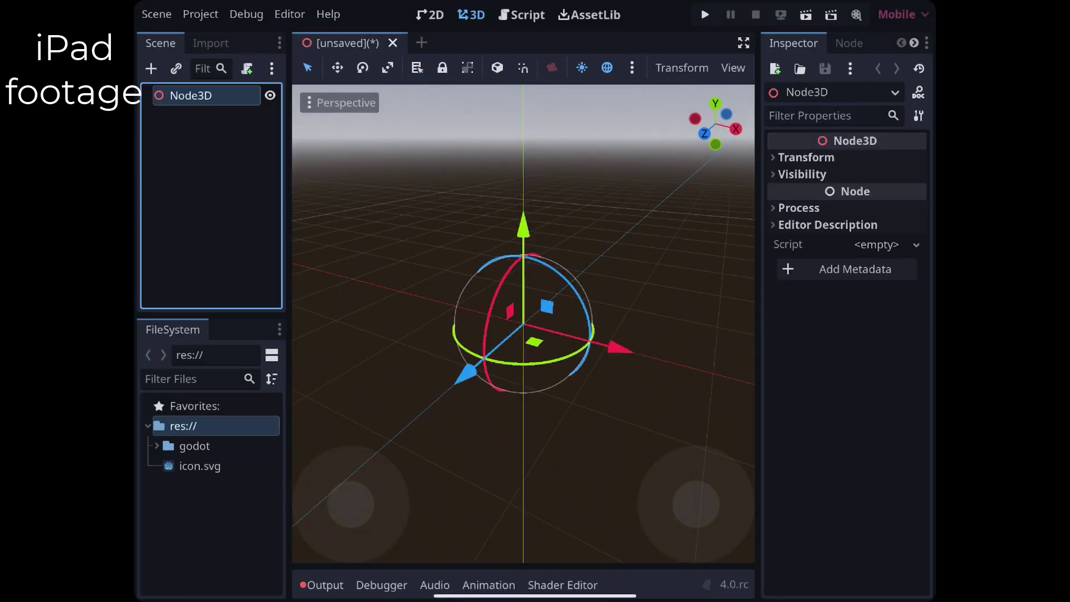
Add a MeshInstance3D node under Node3D and assign a new BoxMesh to it.
{"action": "left_click", "coordinate": [151, 68]}
{"action": "type", "text": "Mesh"}
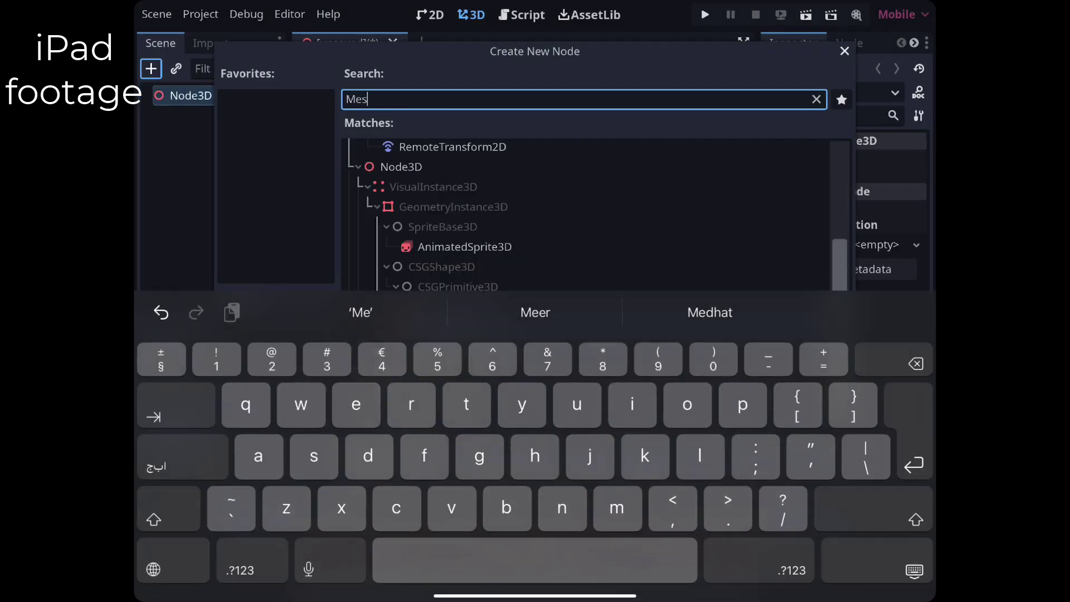
{"action": "left_click", "coordinate": [452, 271]}
{"action": "left_click", "coordinate": [648, 527]}
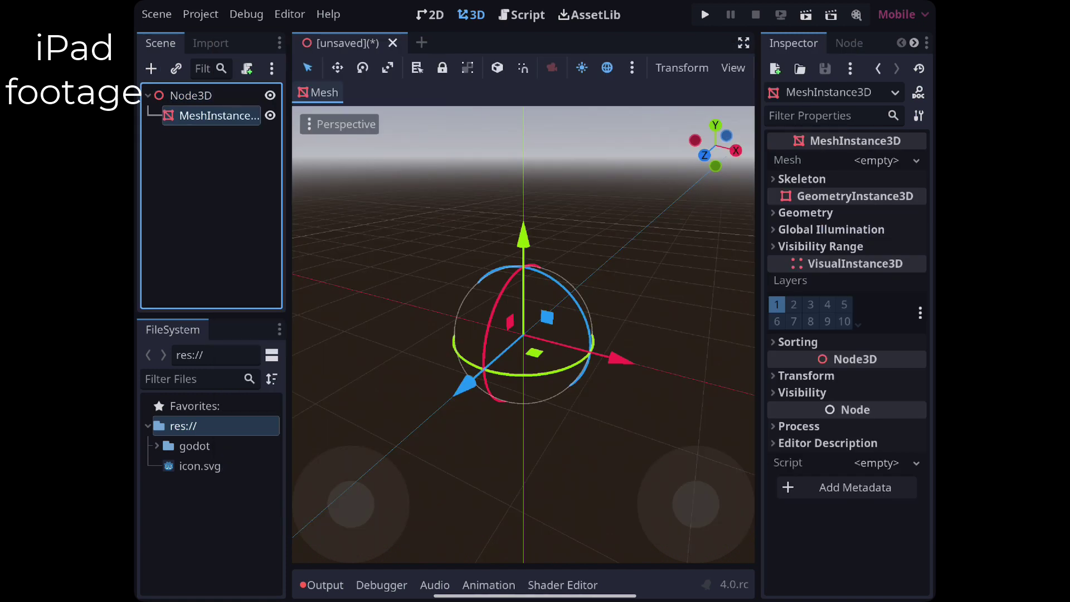
{"action": "left_click", "coordinate": [917, 160]}
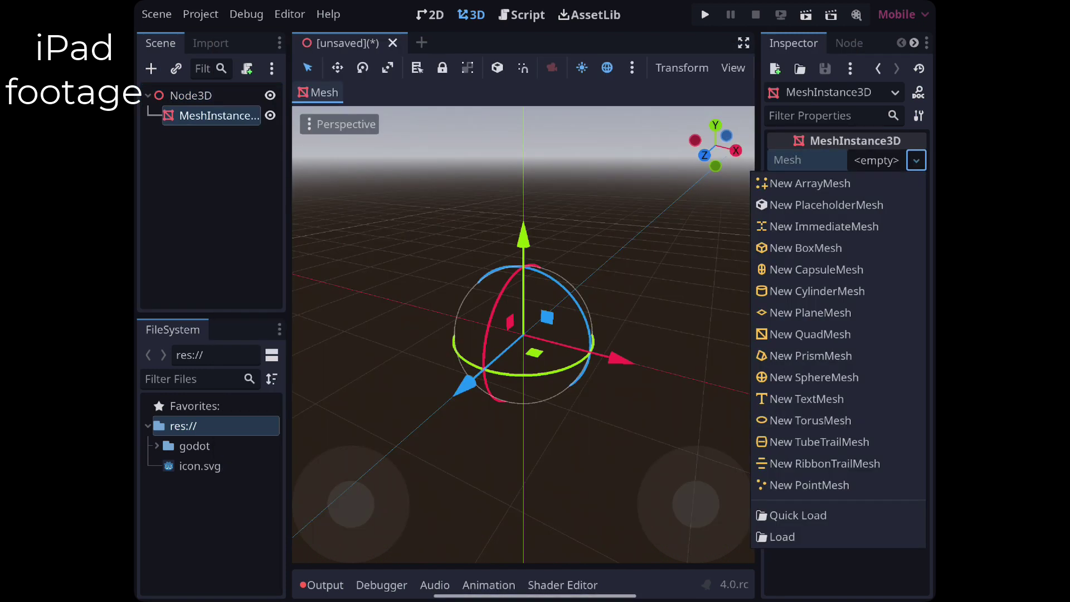
{"action": "left_click", "coordinate": [806, 248]}
{"action": "left_click_drag", "start_coordinate": [696, 504], "coordinate": [677, 513]}
{"action": "left_click_drag", "start_coordinate": [350, 504], "coordinate": [373, 504]}
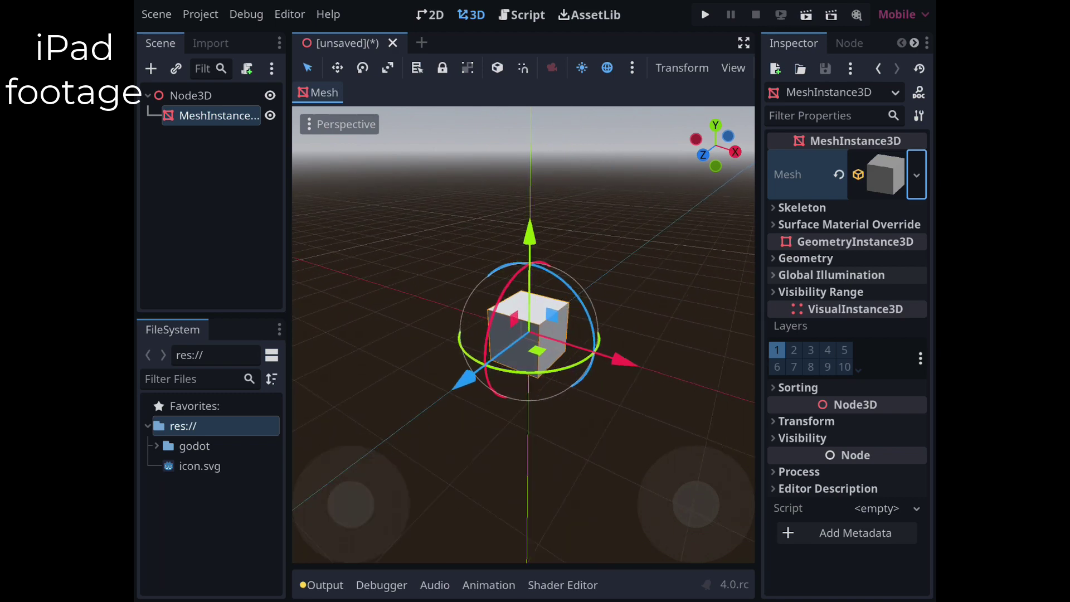
Add a Camera3D node as a child of the MeshInstance3D.
{"action": "left_click", "coordinate": [150, 68]}
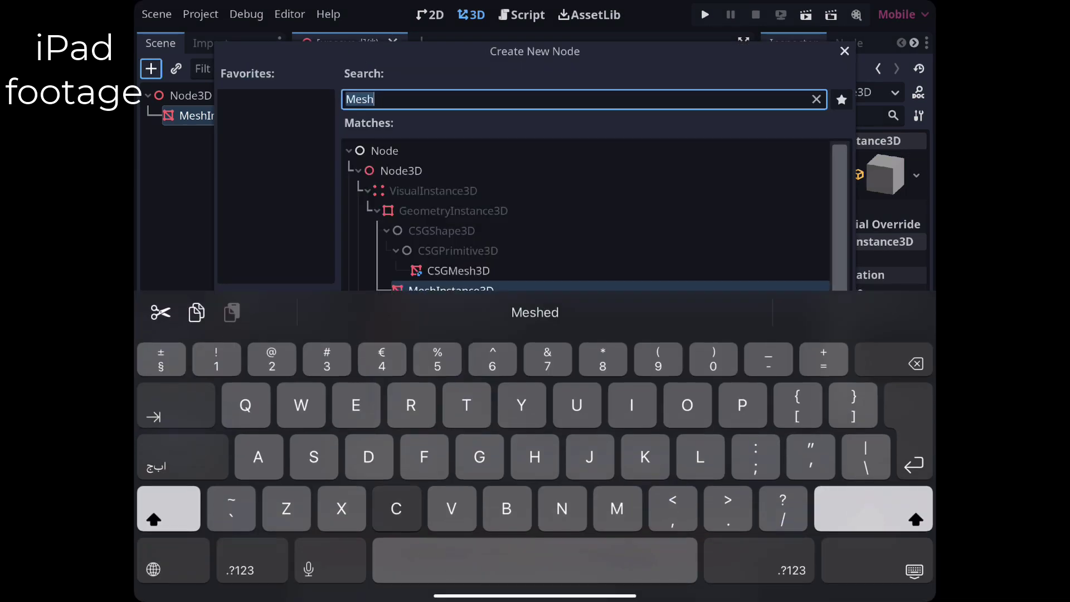
{"action": "type", "text": "Came"}
{"action": "left_click", "coordinate": [417, 271]}
{"action": "left_click", "coordinate": [648, 527]}
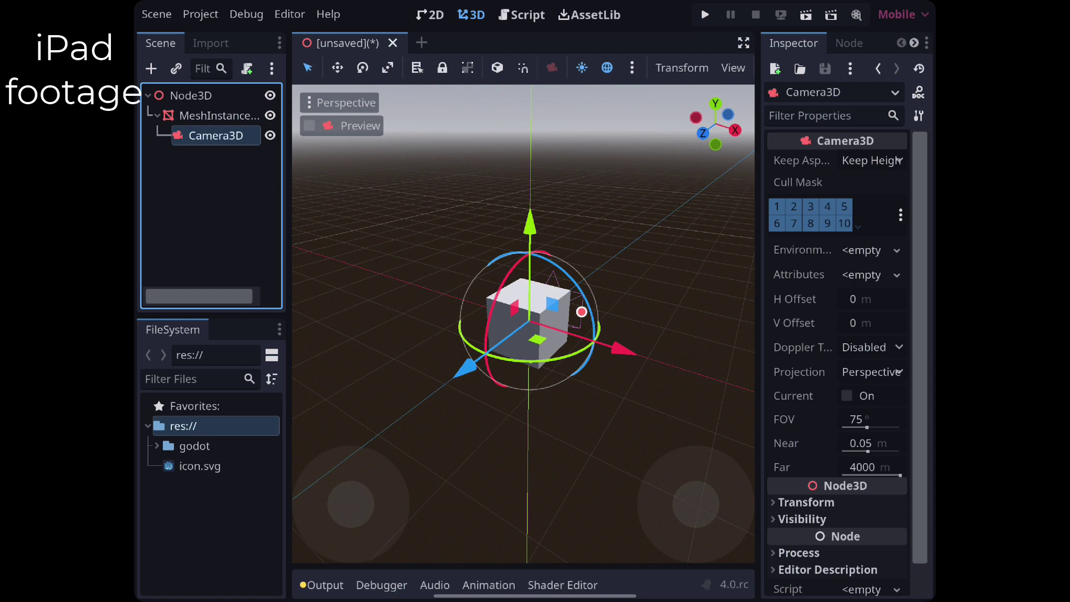
Set the Camera3D position to 3 on both Y and Z and enable the camera preview.
{"action": "left_click", "coordinate": [806, 502]}
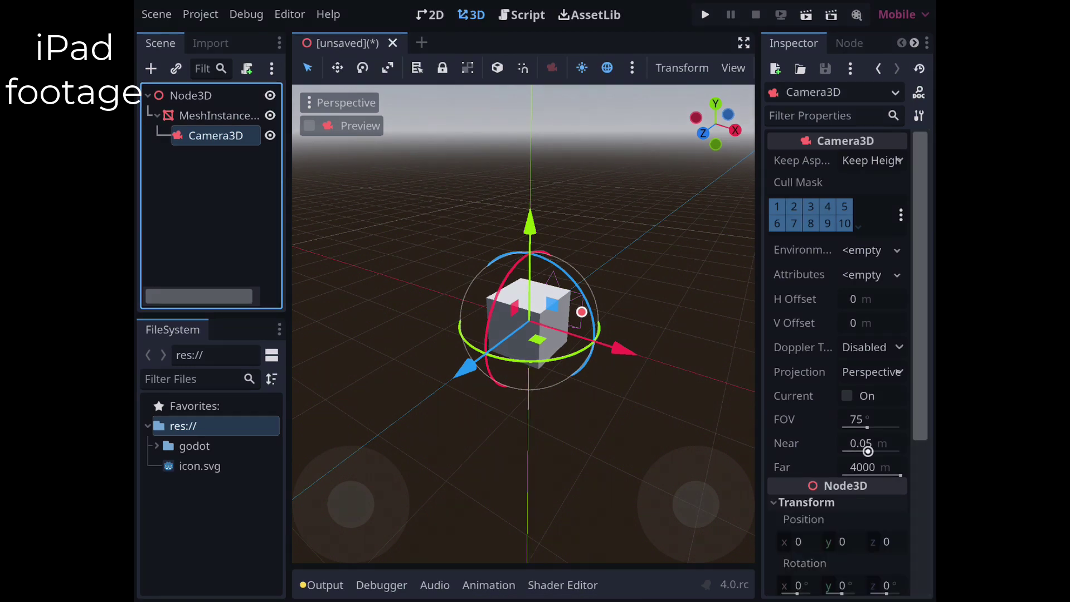
{"action": "left_click", "coordinate": [886, 541]}
{"action": "type", "text": "3"}
{"action": "key", "text": "Return"}
{"action": "left_click", "coordinate": [842, 542]}
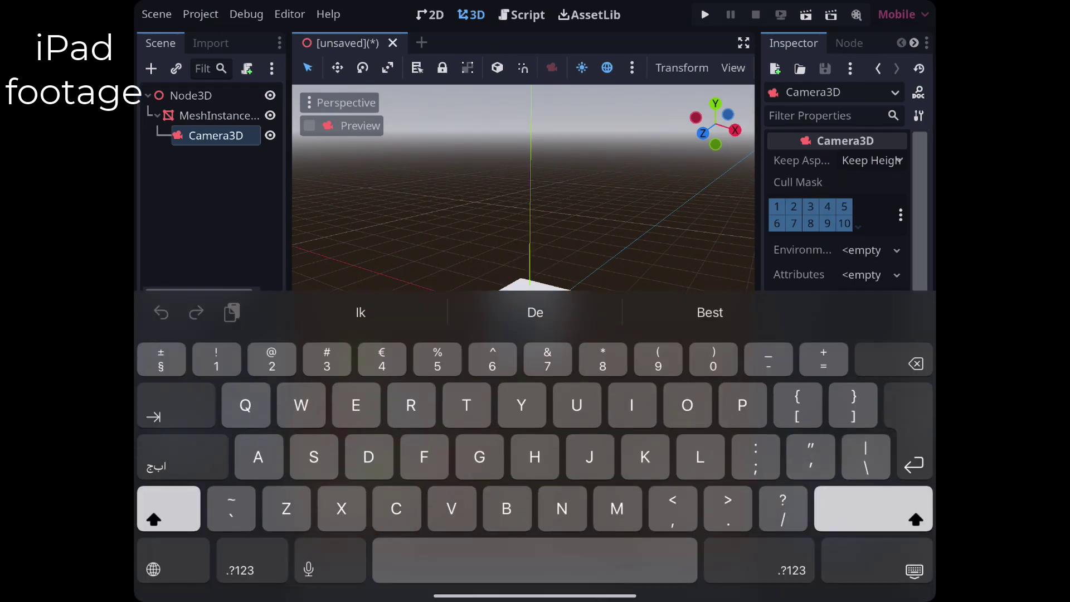
{"action": "type", "text": "3"}
{"action": "key", "text": "Return"}
{"action": "left_click", "coordinate": [310, 126]}
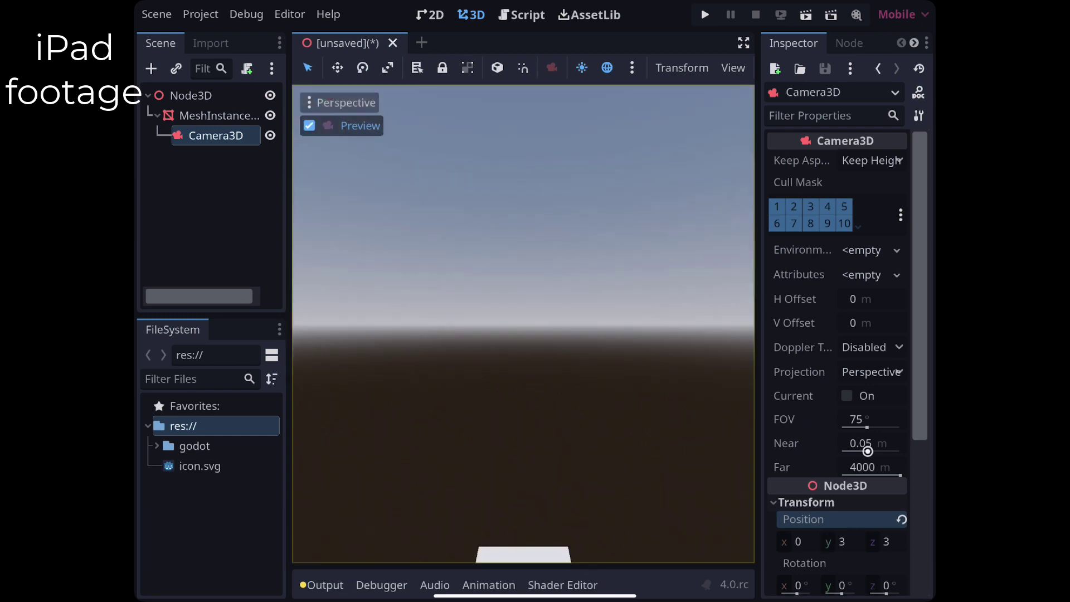
Aim the camera at the box with an X rotation of about -28°, Y rotation 0° and Y position 2.
{"action": "scroll", "coordinate": [868, 451], "scroll_direction": "down", "scroll_amount": 3}
{"action": "left_click_drag", "start_coordinate": [843, 507], "coordinate": [838, 507]}
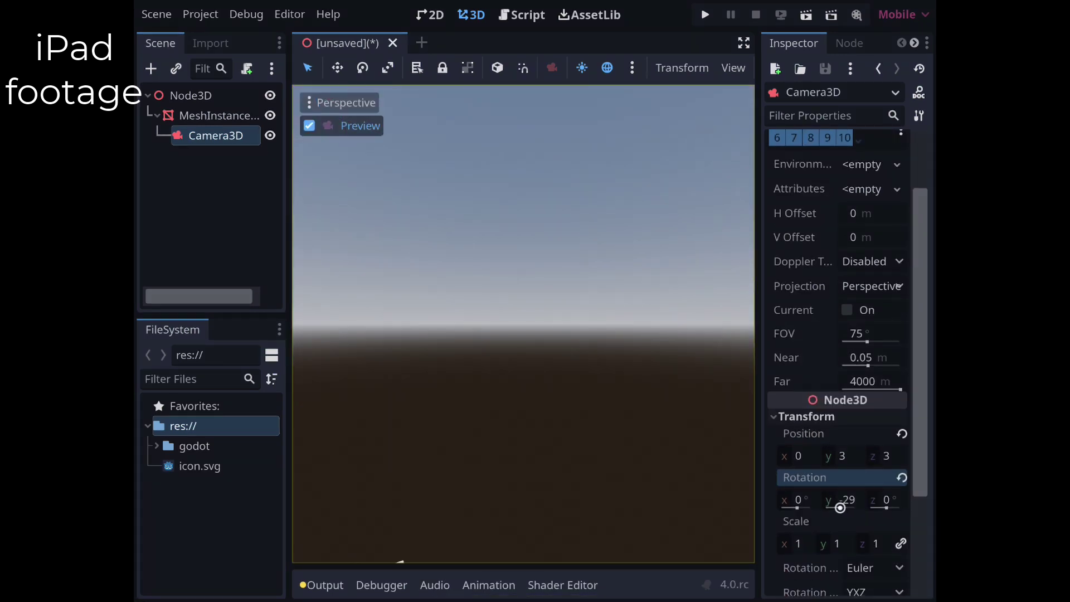
{"action": "left_click", "coordinate": [841, 500]}
{"action": "type", "text": "0"}
{"action": "key", "text": "Return"}
{"action": "mouse_move", "coordinate": [798, 500]}
{"action": "left_mouse_down"}
{"action": "mouse_move", "coordinate": [753, 500]}
{"action": "mouse_move", "coordinate": [805, 500]}
{"action": "left_mouse_up"}
{"action": "left_click", "coordinate": [841, 455]}
{"action": "type", "text": "2"}
{"action": "key", "text": "Return"}
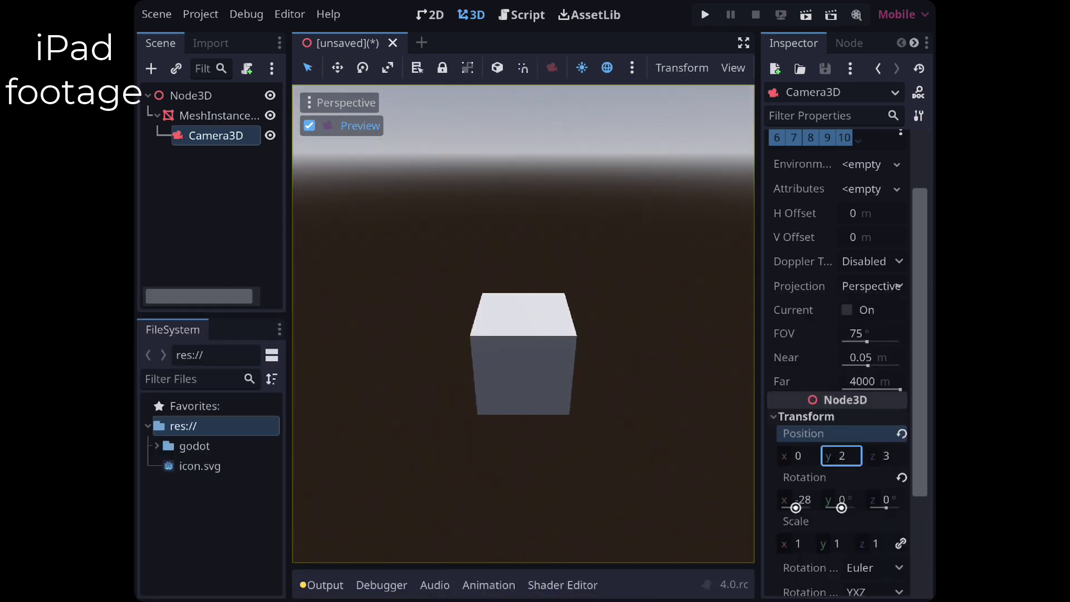
Add the preview environment and the preview sun to the scene as real nodes.
{"action": "left_click", "coordinate": [632, 67]}
{"action": "left_click", "coordinate": [747, 452]}
{"action": "left_click", "coordinate": [632, 67]}
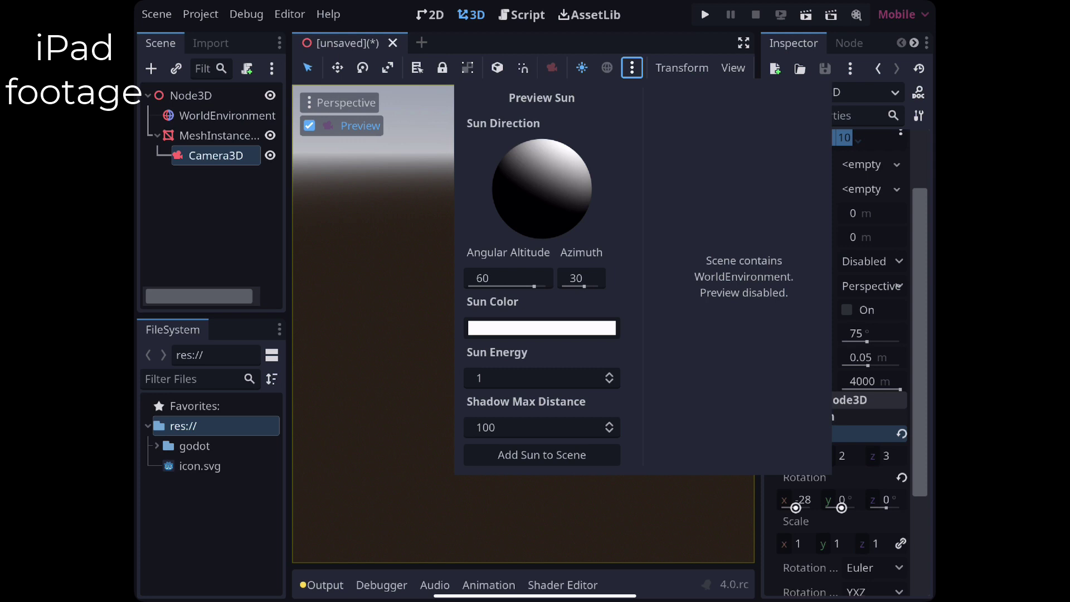
{"action": "left_click", "coordinate": [557, 451]}
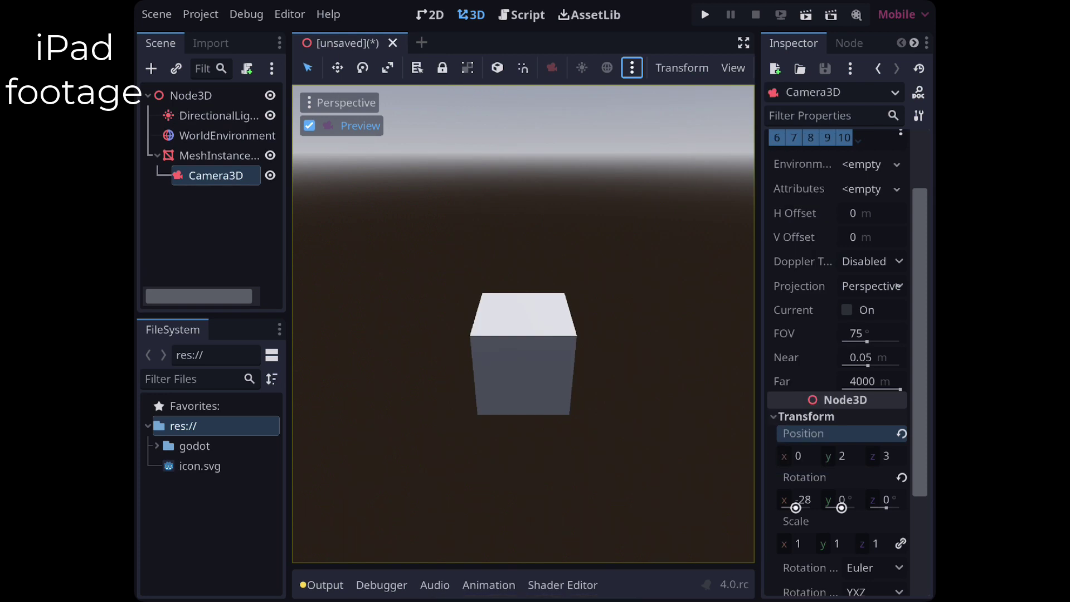
Run the project with the current scene and name its scene file main.
{"action": "left_click", "coordinate": [706, 15]}
{"action": "left_click", "coordinate": [633, 320]}
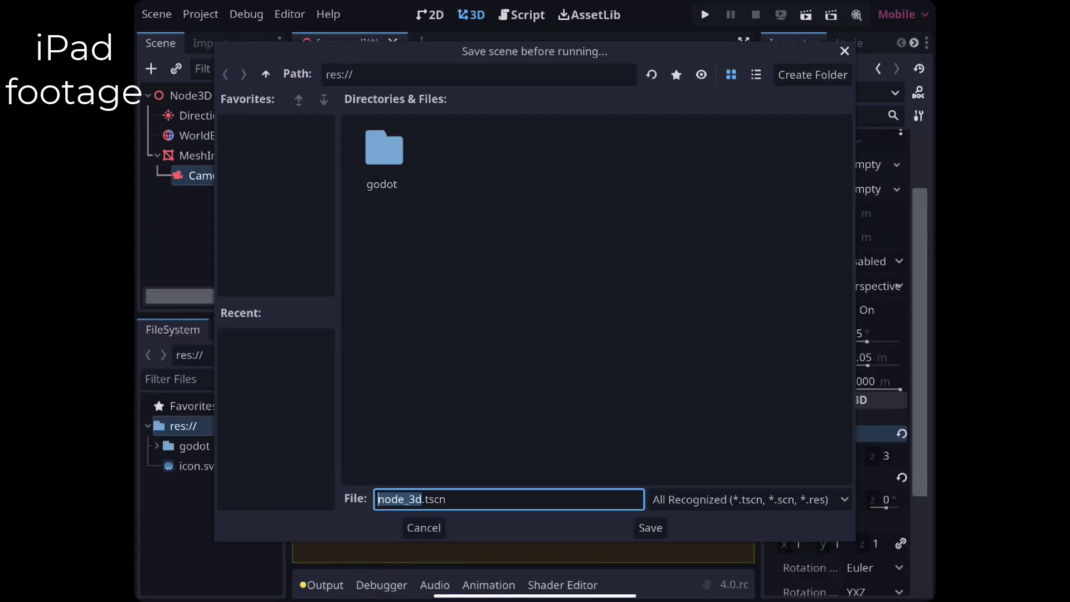
{"action": "left_click", "coordinate": [399, 499]}
{"action": "type", "text": "main"}
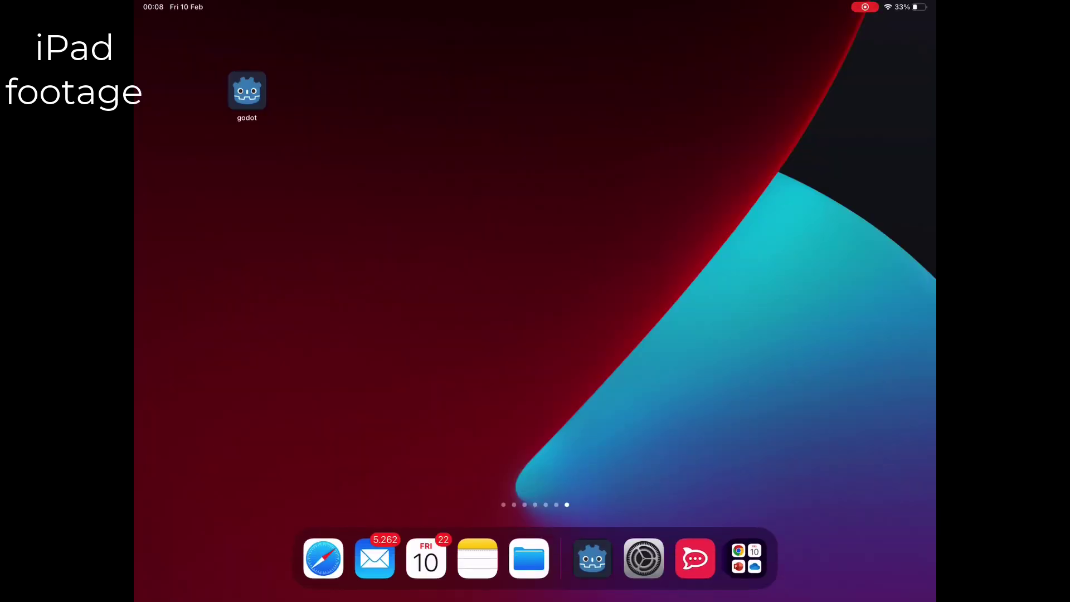
Launch the godot app on the iPad and choose the Physics-Based Platformer 2D project from the local projects.
{"action": "left_click", "coordinate": [247, 91]}
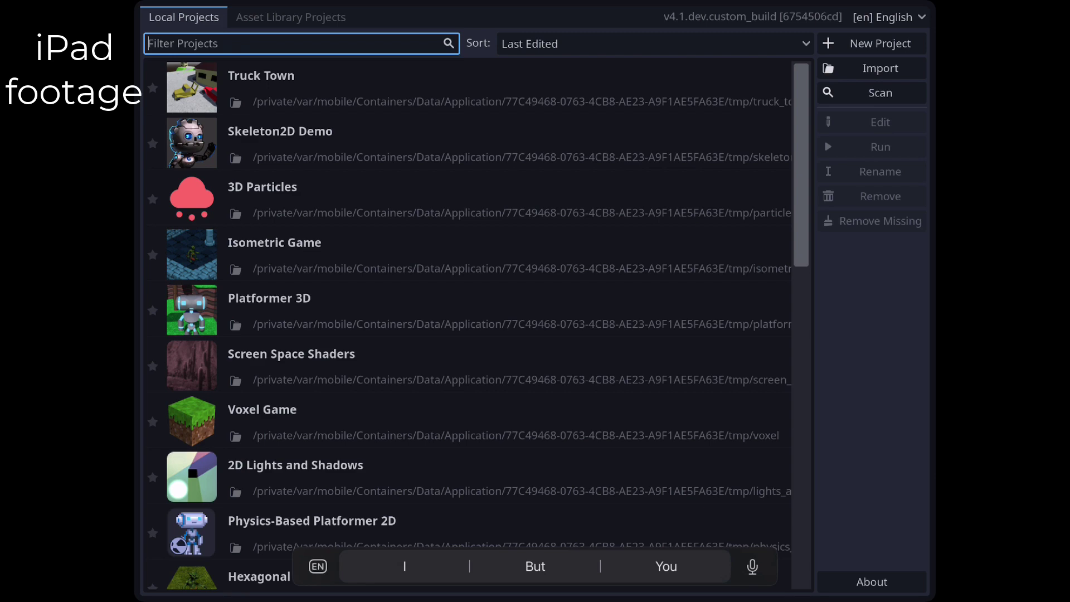
{"action": "left_click_drag", "start_coordinate": [468, 476], "coordinate": [468, 282]}
{"action": "left_click", "coordinate": [468, 337]}
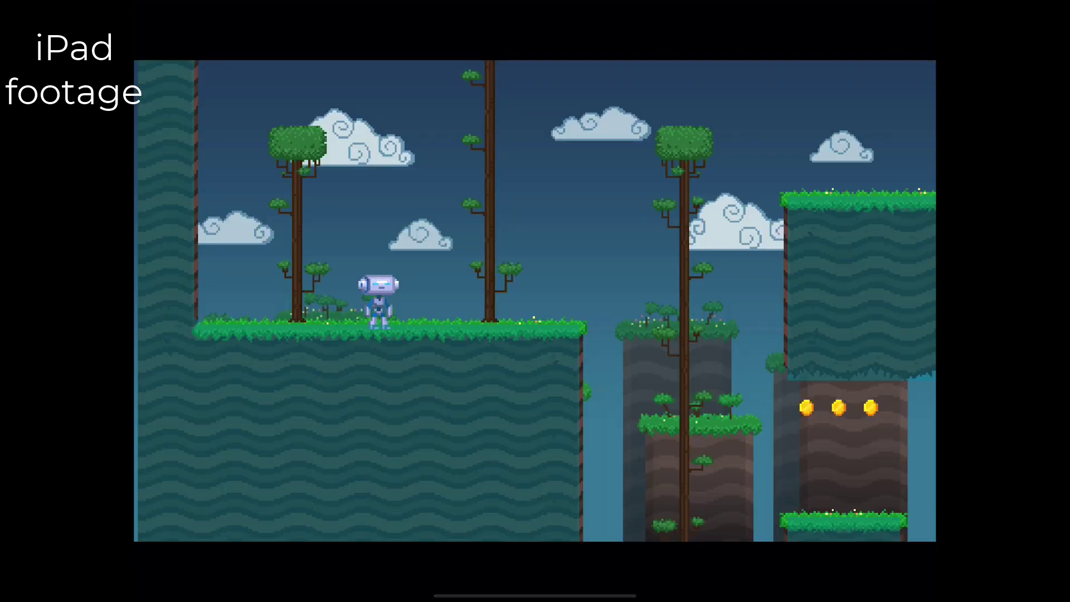
Test the running 2D platformer by making the robot jump and walk both ways across the level.
{"action": "key", "text": "space"}
{"action": "key", "text": "Right"}
{"action": "key", "text": "space"}
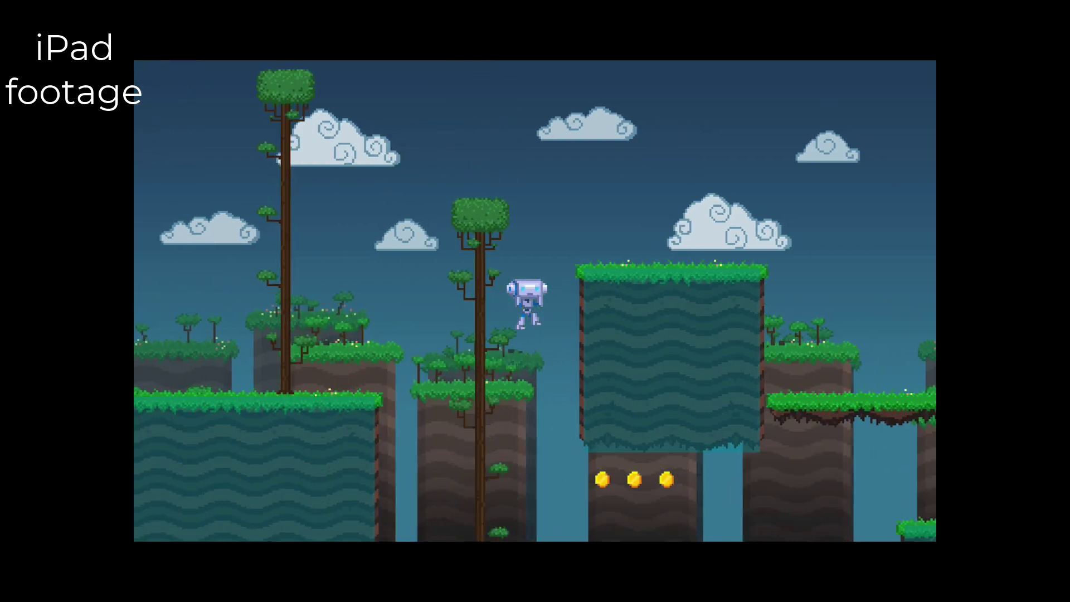
{"action": "key", "text": "Left"}
{"action": "key", "text": "Right"}
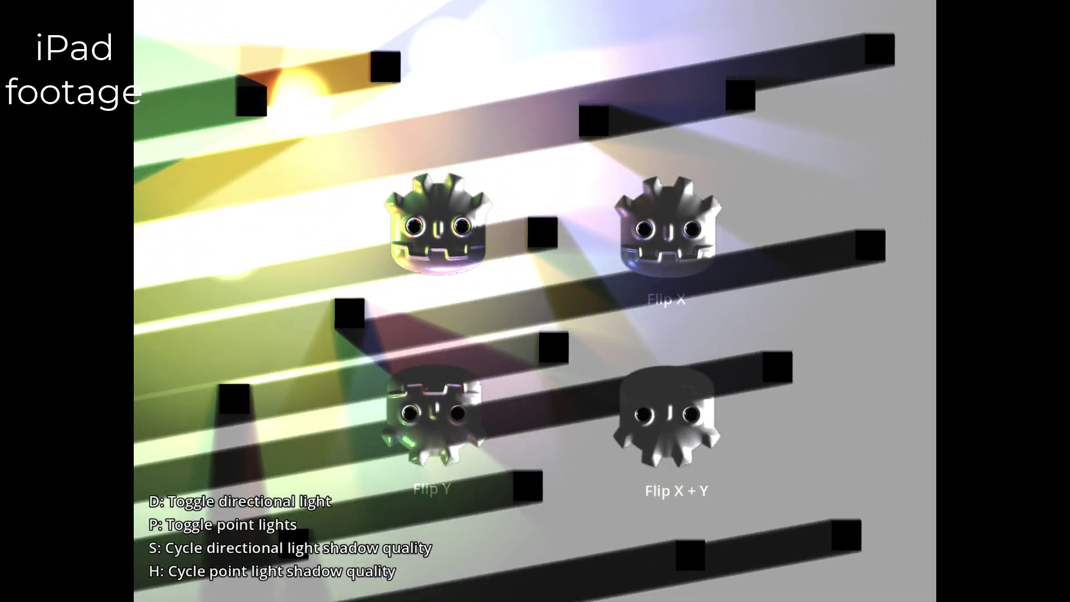
Toggle the point lights in the running 2D Lights and Shadows demo.
{"action": "key", "text": "p"}
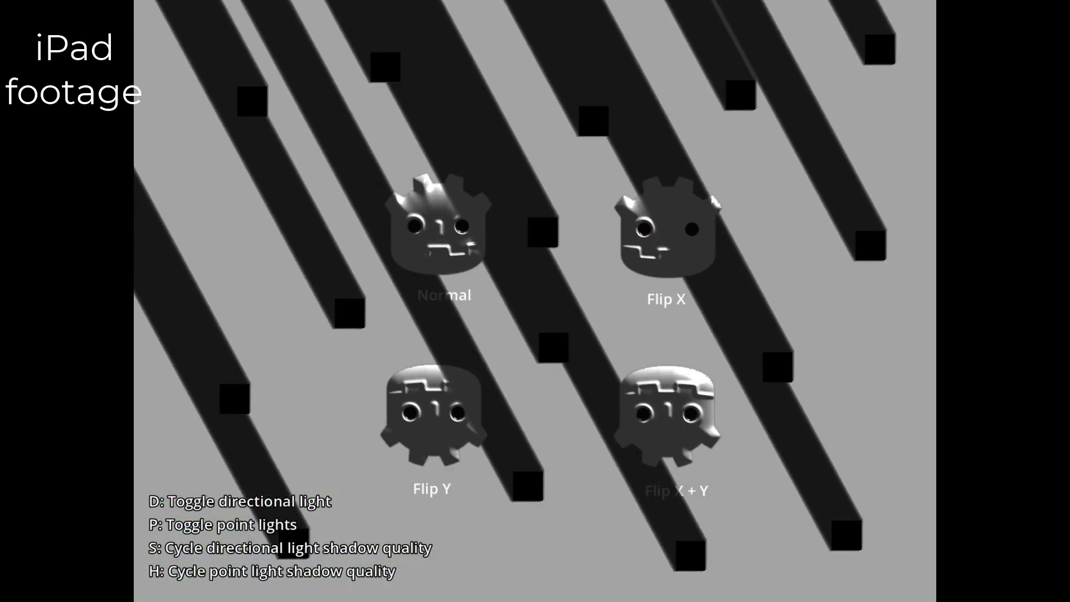